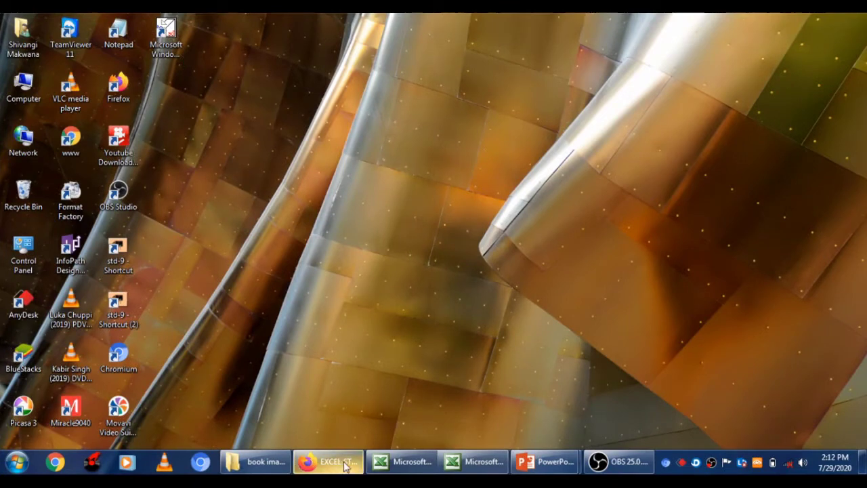
# Preview the Excel taskbar windows and hide PowerPoint to show the desktop
pyautogui.moveTo(332, 470)
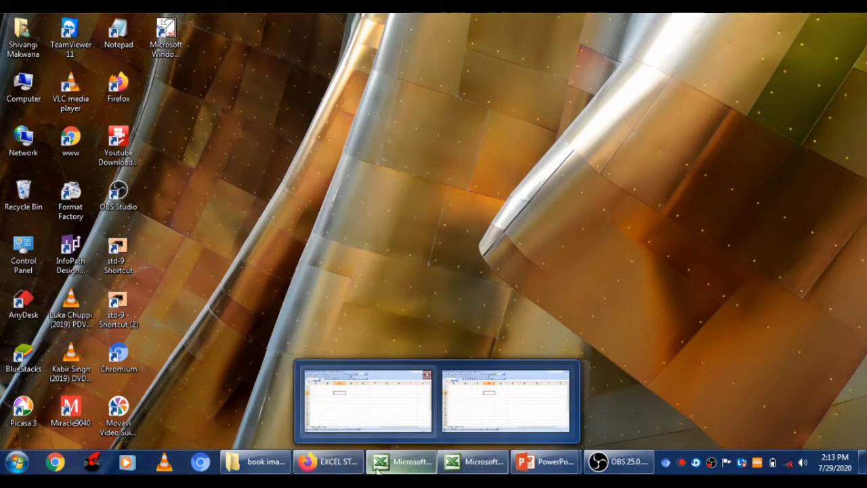
pyautogui.moveTo(634, 469)
pyautogui.moveTo(550, 467)
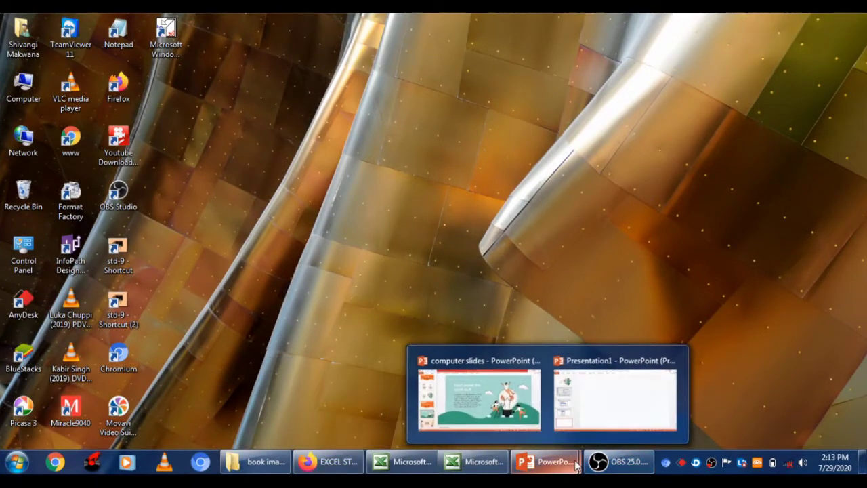
pyautogui.moveTo(654, 360)
pyautogui.press('super+d')
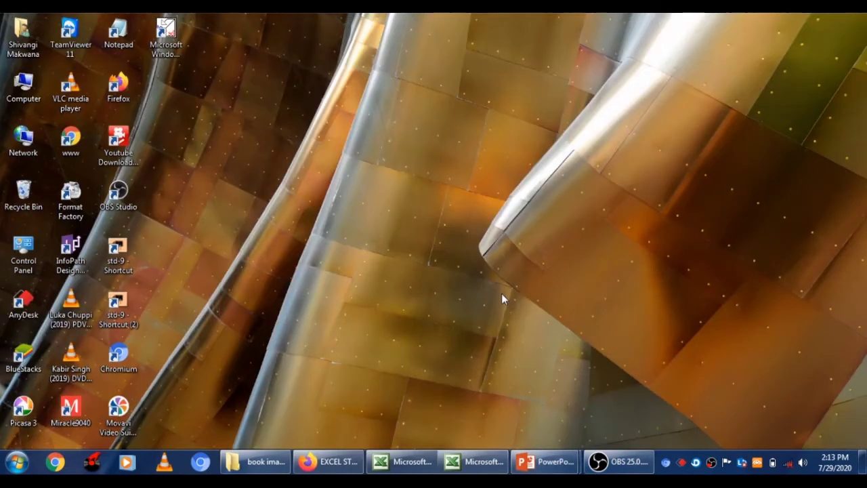
# Bring the Book2 workbook to the front from its taskbar preview and select cell B4
pyautogui.moveTo(476, 450)
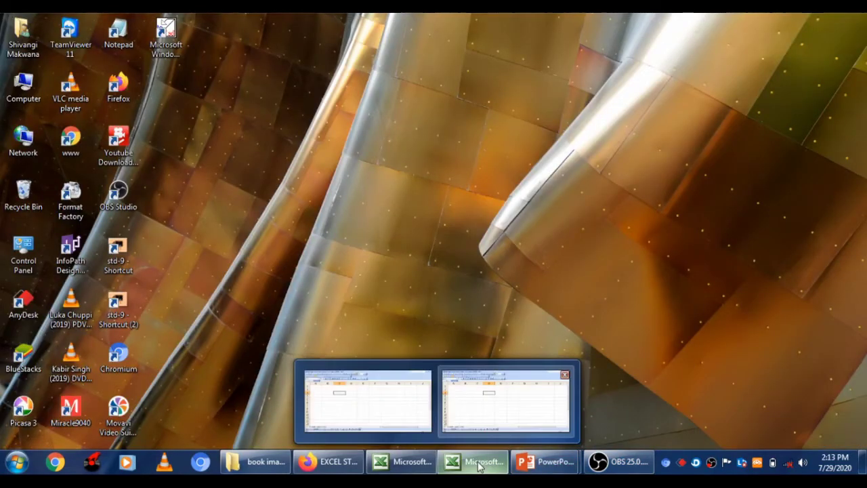
pyautogui.moveTo(476, 427)
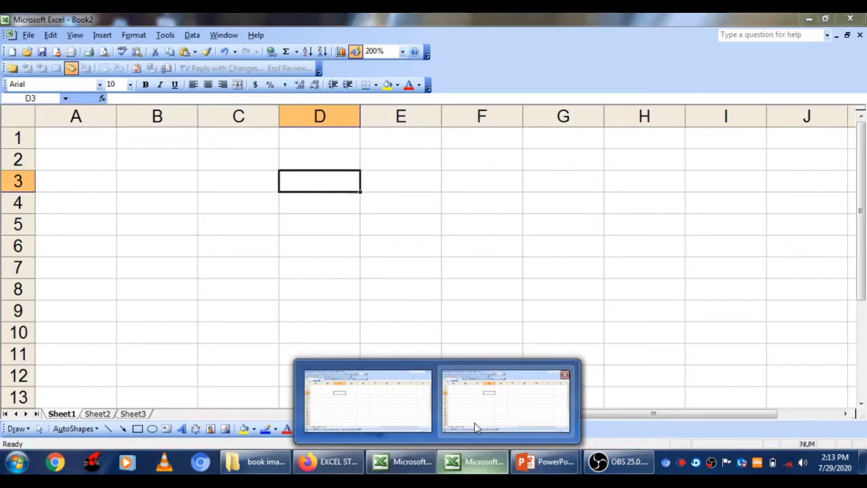
pyautogui.click(476, 427)
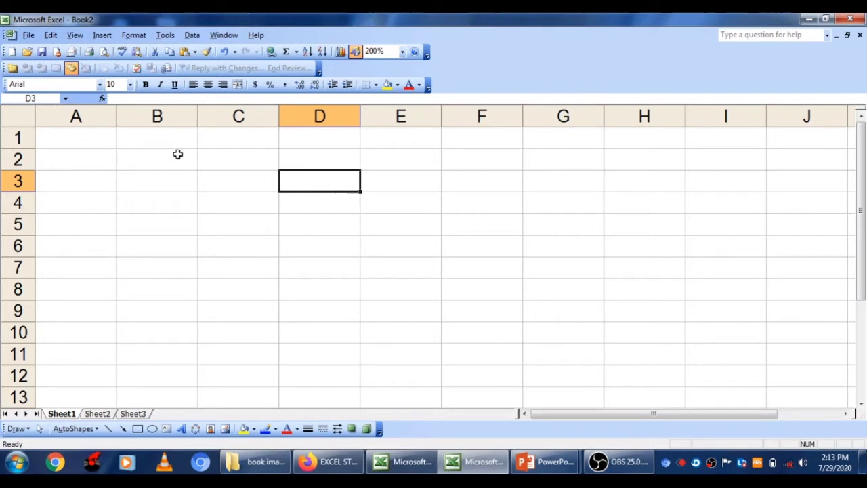
pyautogui.click(159, 193)
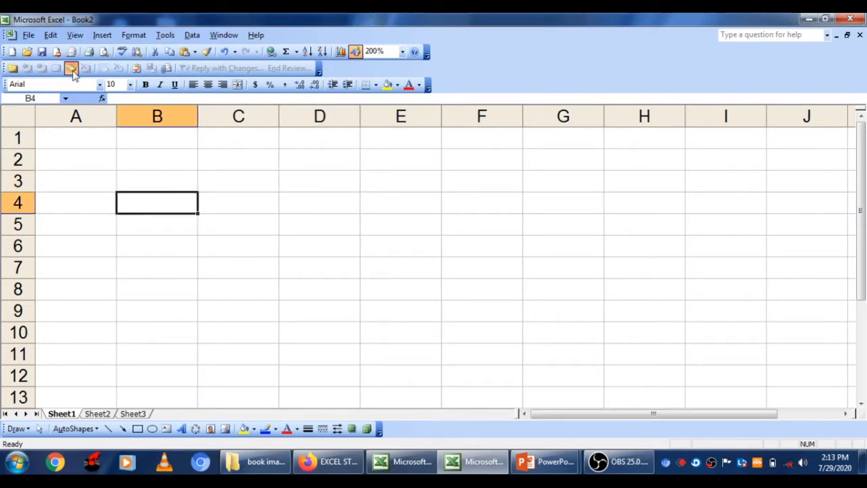
# Browse the expanded View menu and the Tools menu, then close them and select D5
pyautogui.click(75, 35)
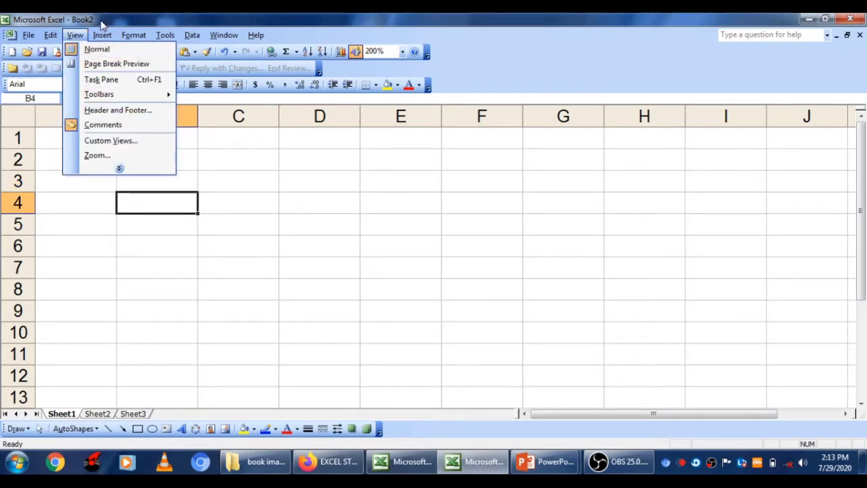
pyautogui.click(122, 169)
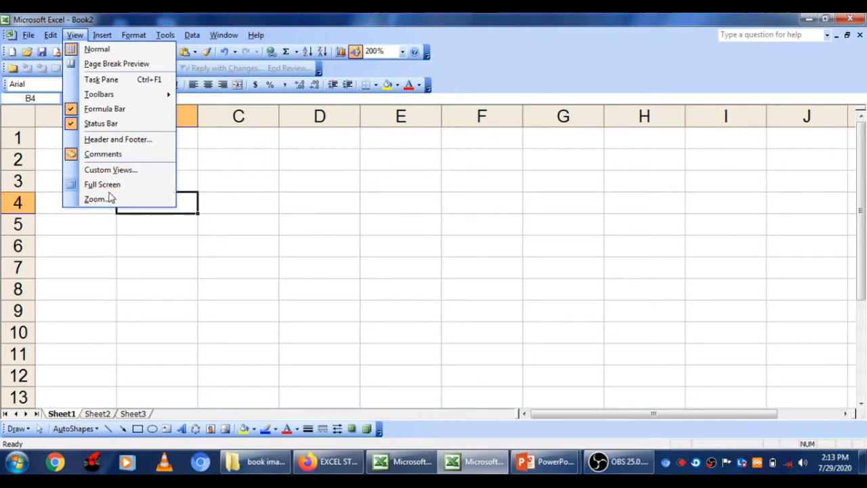
pyautogui.hotkey('alt', 't')
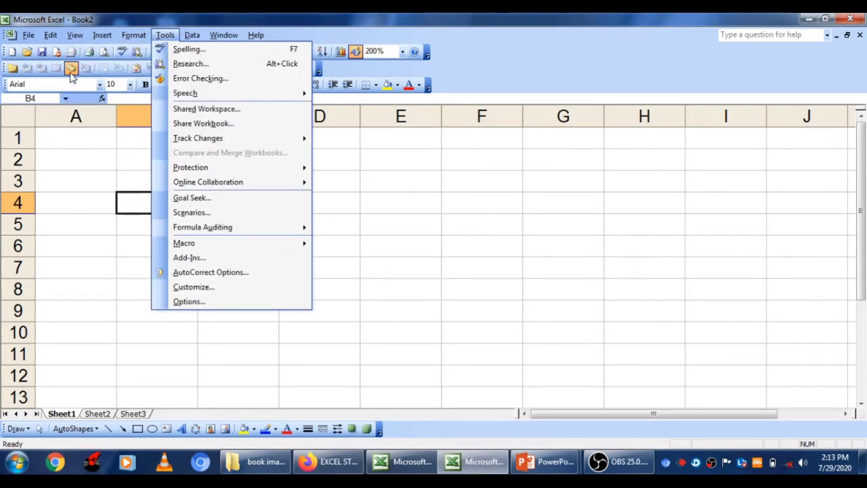
pyautogui.moveTo(71, 34)
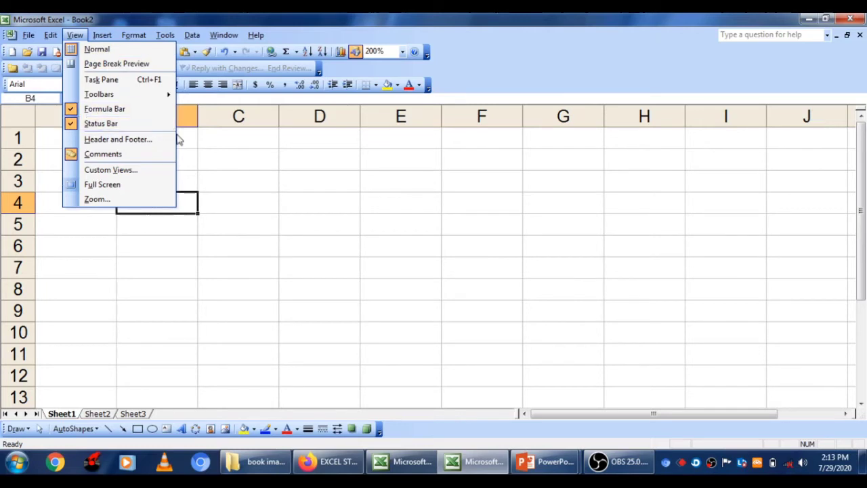
pyautogui.click(352, 228)
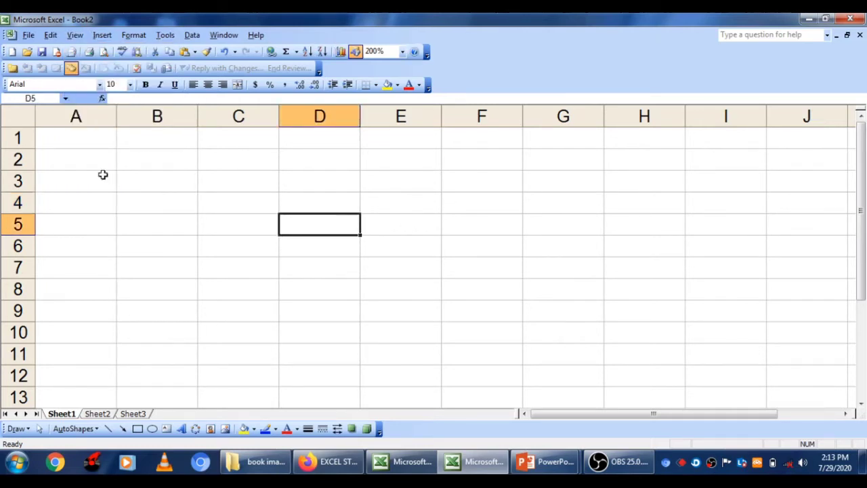
# Switch to Page Break Preview, dismiss its welcome message, and go back to Normal view
pyautogui.click(75, 34)
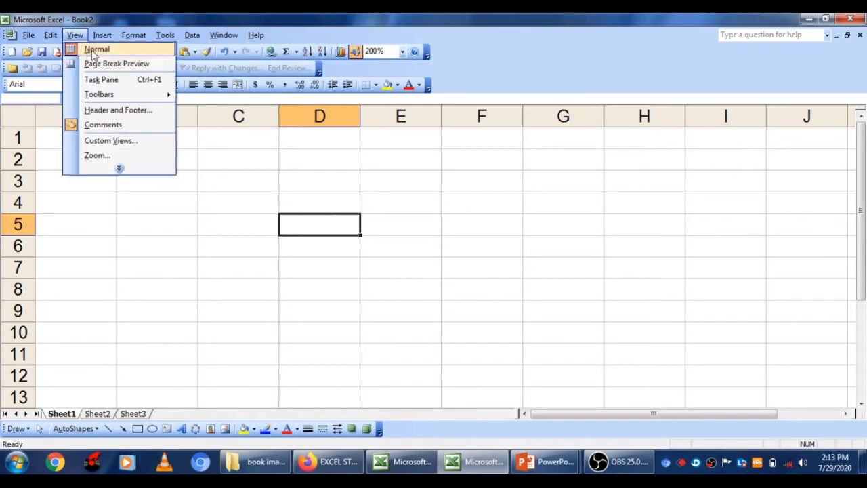
pyautogui.click(94, 51)
pyautogui.click(77, 37)
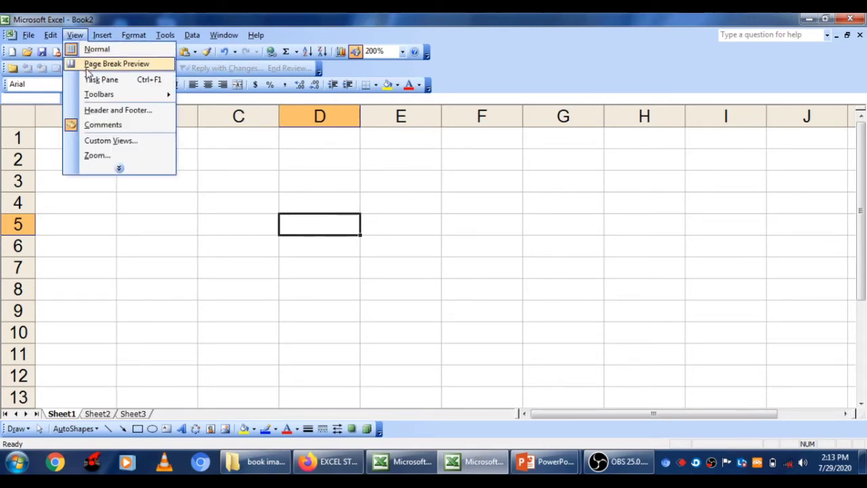
pyautogui.click(86, 66)
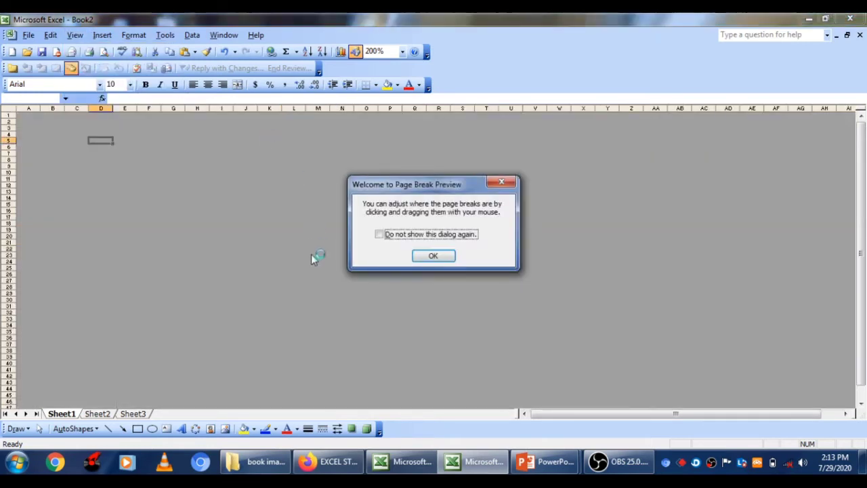
pyautogui.click(431, 260)
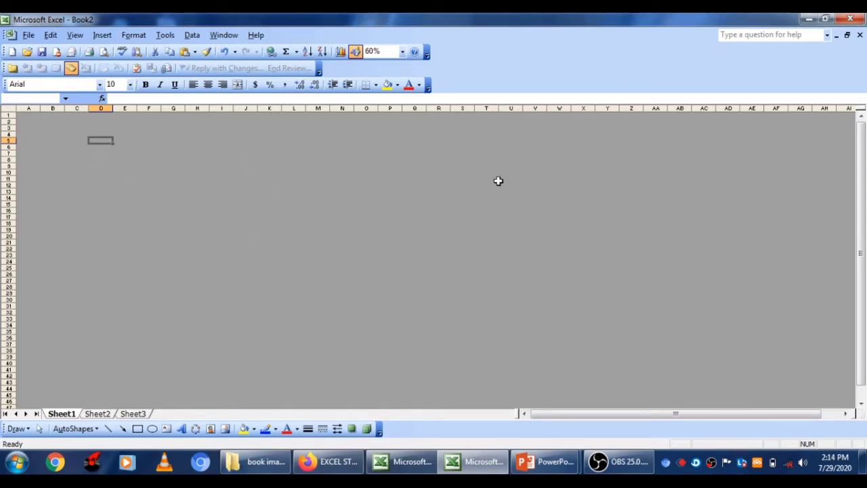
pyautogui.click(76, 37)
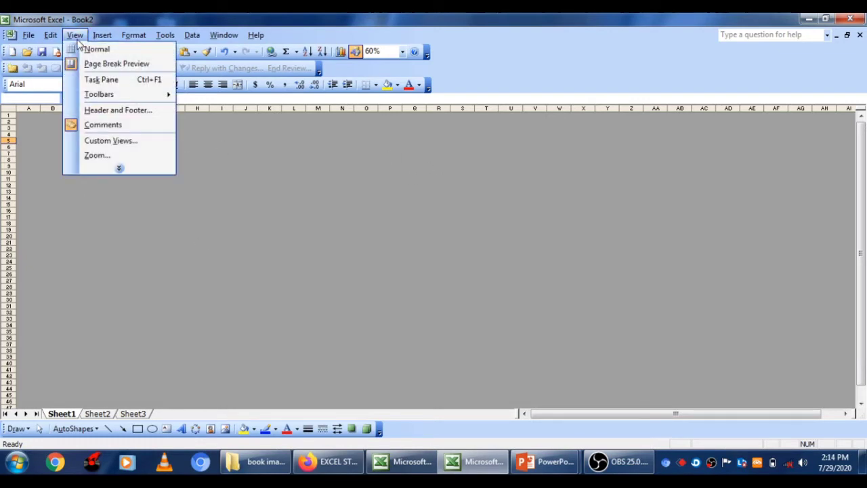
pyautogui.click(80, 49)
# Enter 1 and 2 in A2:B2 and fill the series across row 2 to H2
pyautogui.click(133, 168)
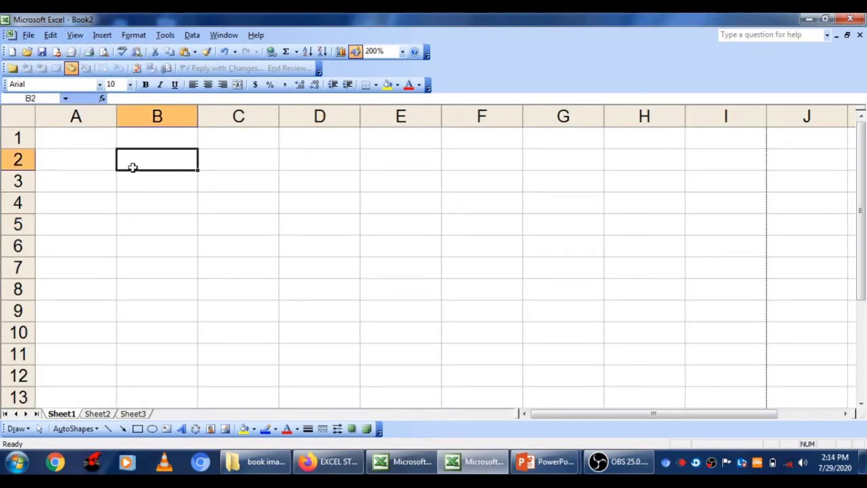
pyautogui.click(101, 163)
pyautogui.write('1')
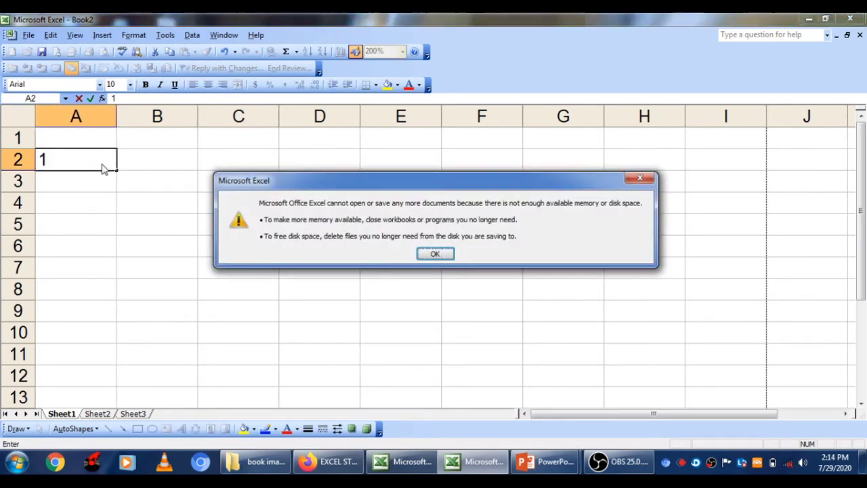
pyautogui.click(426, 259)
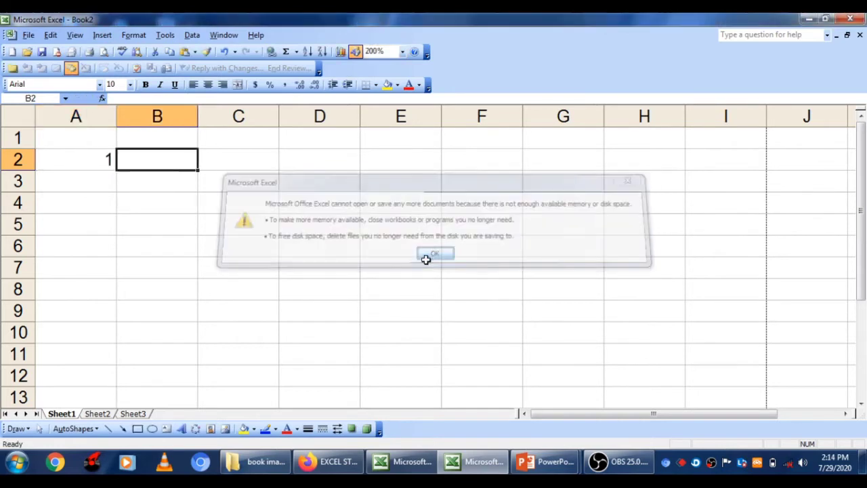
pyautogui.write('2')
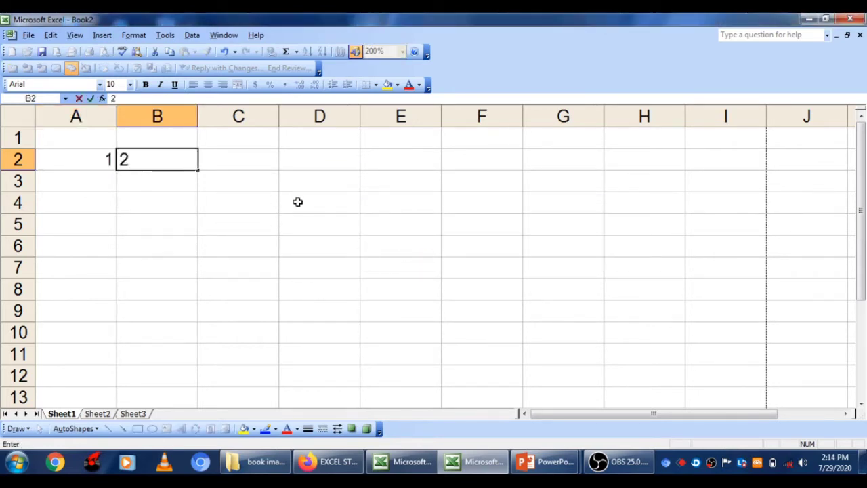
pyautogui.click(276, 178)
pyautogui.click(84, 150)
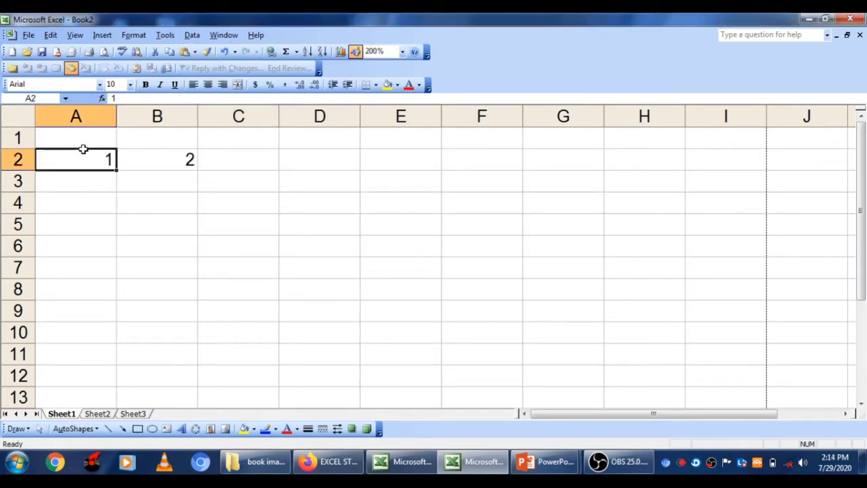
pyautogui.click(151, 178)
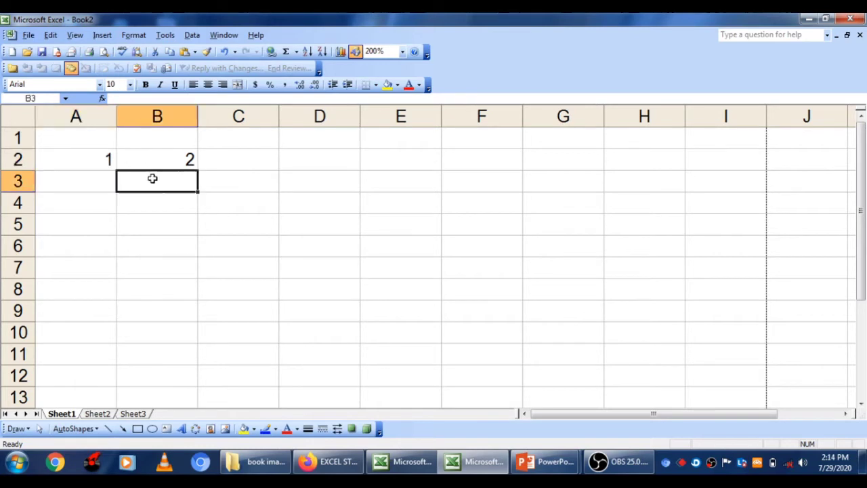
pyautogui.moveTo(72, 151); pyautogui.dragTo(148, 152)
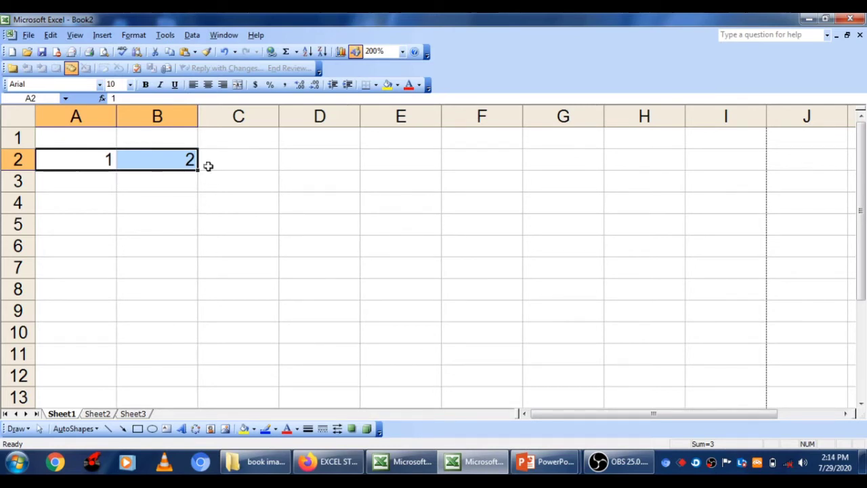
pyautogui.moveTo(197, 170)
pyautogui.mouseDown()
pyautogui.moveTo(212, 173)
pyautogui.moveTo(190, 162)
pyautogui.moveTo(681, 180)
pyautogui.mouseUp()
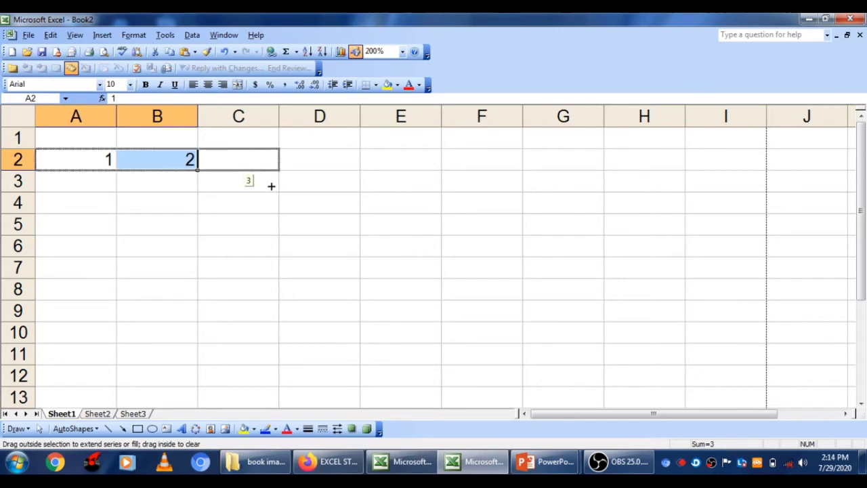
# Enter 11 in C4 and 12 in C5, then fill the series down to C45
pyautogui.click(238, 201)
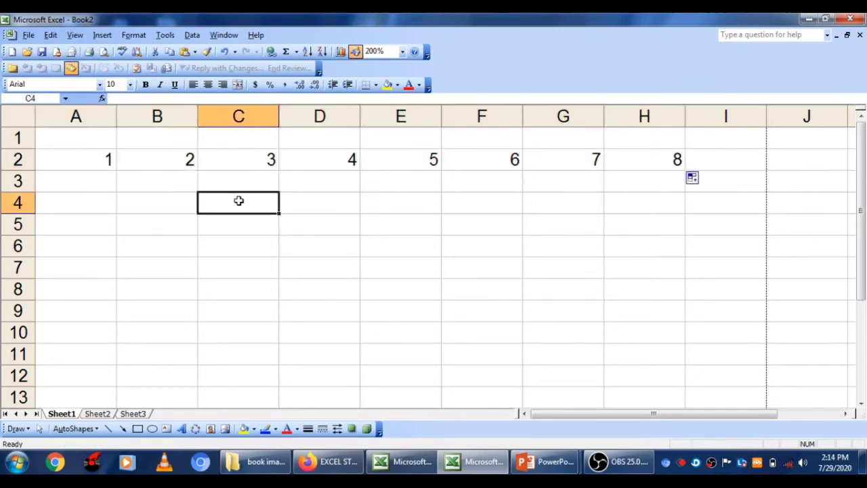
pyautogui.write('11')
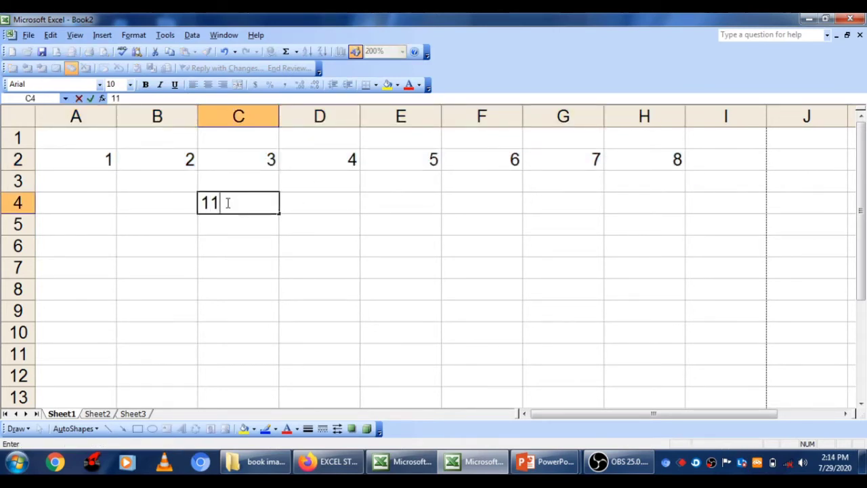
pyautogui.press('Return')
pyautogui.write('1')
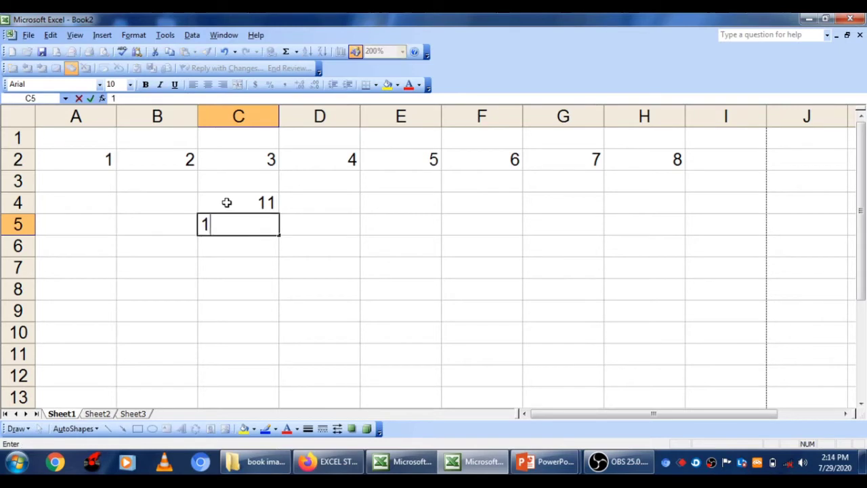
pyautogui.write('2')
pyautogui.click(332, 229)
pyautogui.click(262, 201)
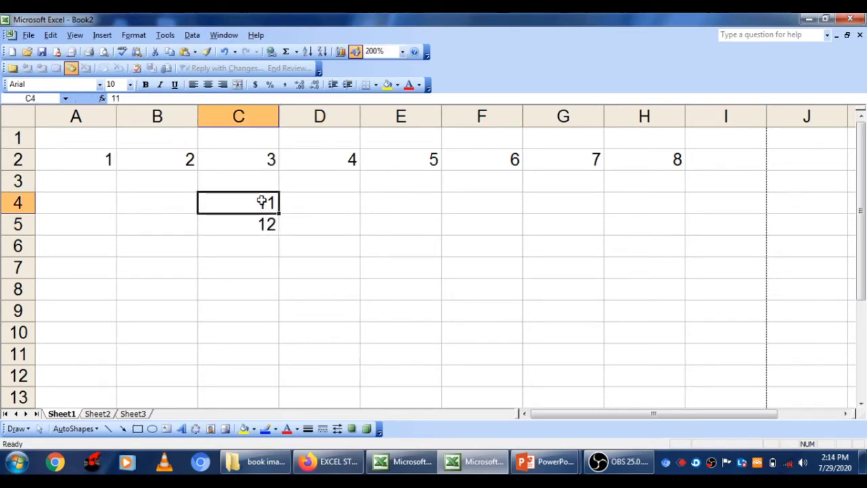
pyautogui.moveTo(261, 201); pyautogui.dragTo(278, 380)
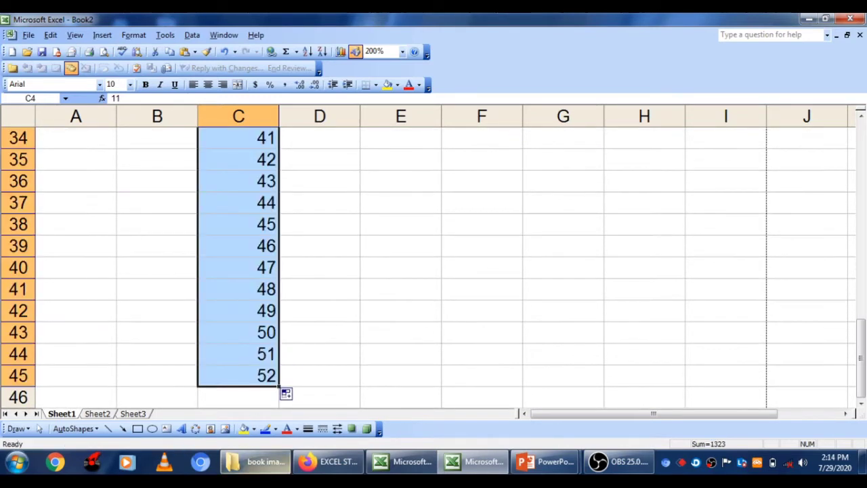
pyautogui.press('Up')
pyautogui.press('Up')
pyautogui.press('Up')
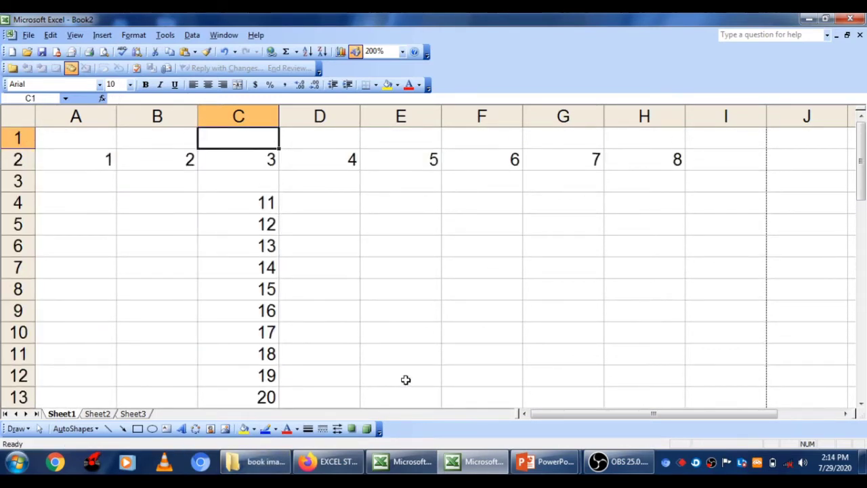
# Switch Sheet1 to Page Break Preview and dismiss the welcome message to see Page 1
pyautogui.click(101, 34)
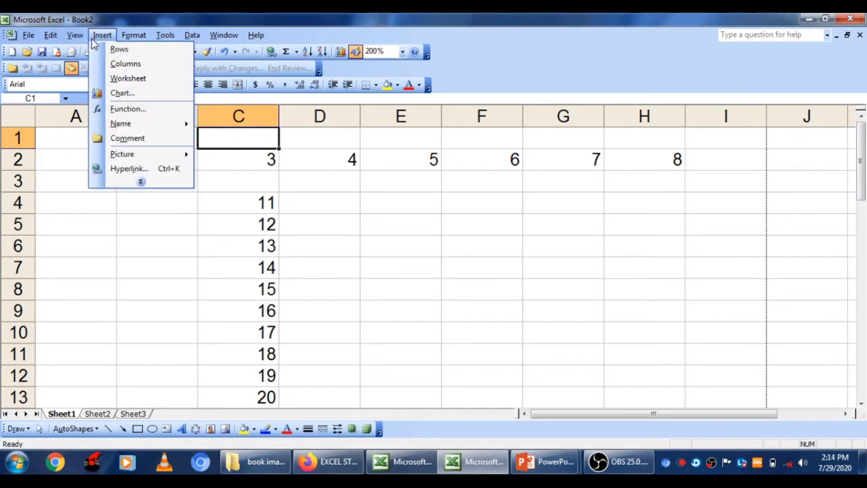
pyautogui.moveTo(75, 35)
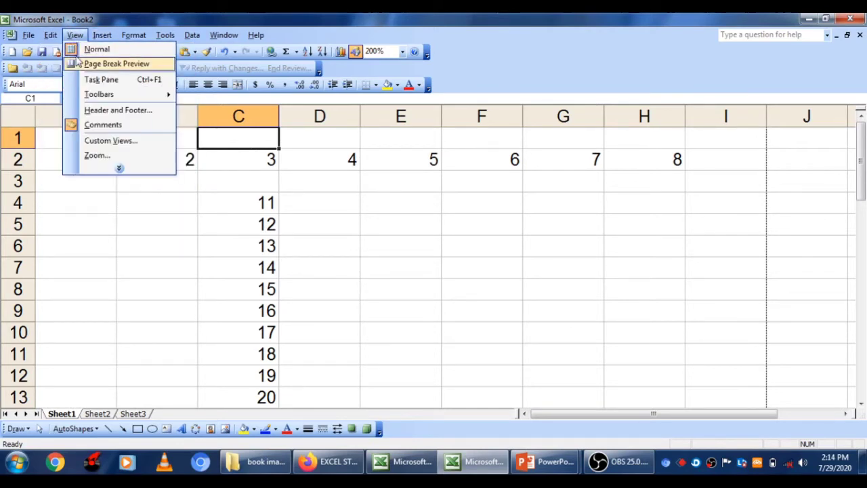
pyautogui.click(109, 64)
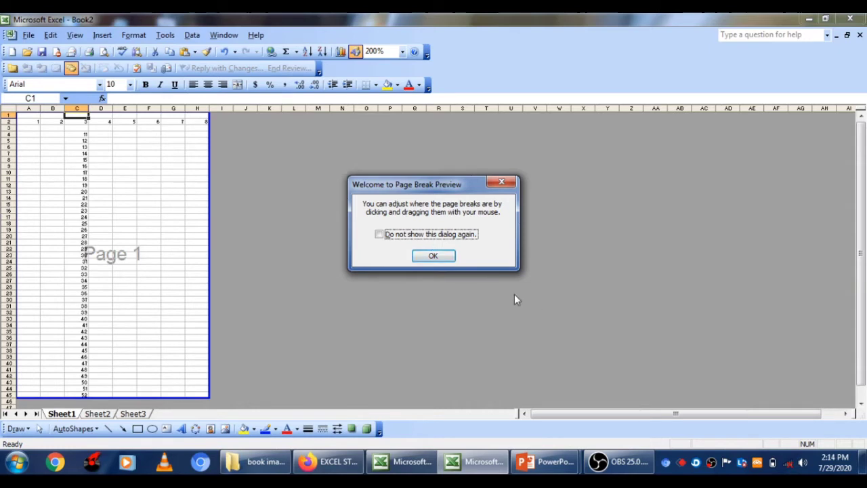
pyautogui.click(432, 256)
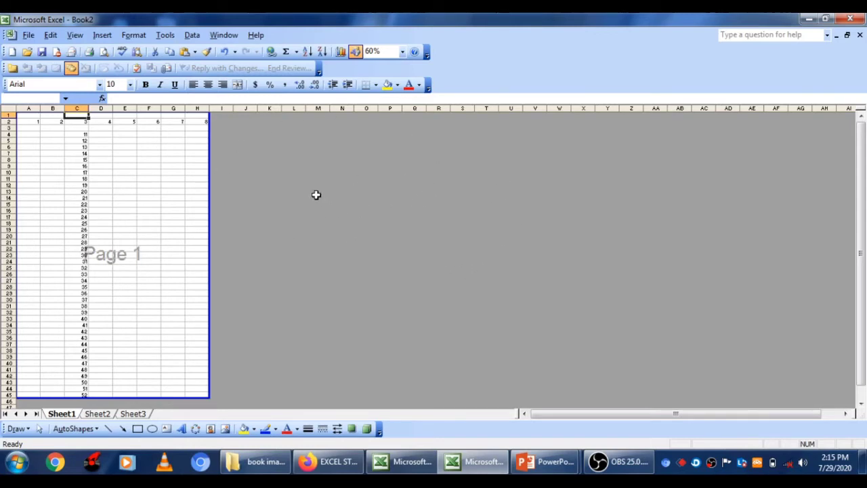
pyautogui.click(79, 38)
# Return to Normal view and step down and back up through the numbers in column C
pyautogui.click(82, 48)
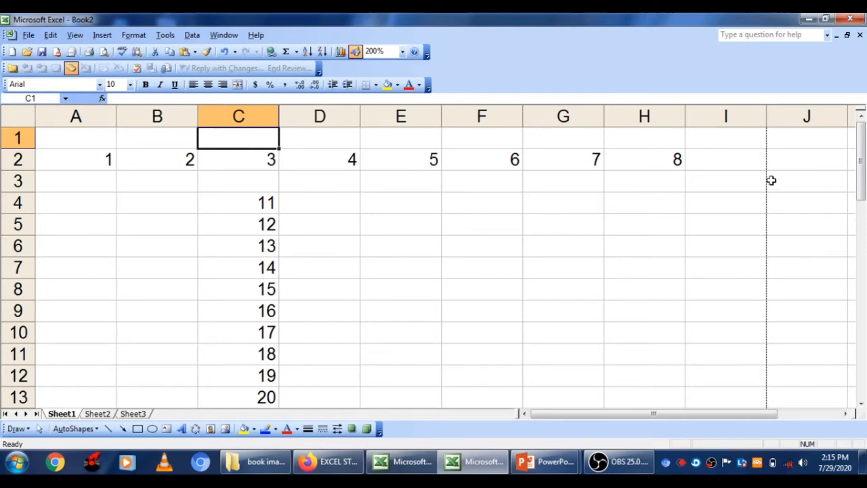
pyautogui.press('Down')
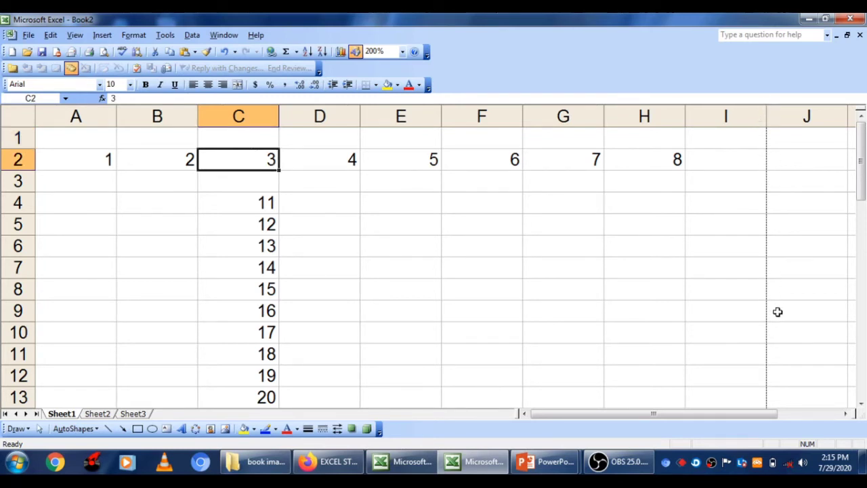
pyautogui.press('Down')
pyautogui.press('Down')
pyautogui.press('Down')
pyautogui.press('Down')
pyautogui.press('Down')
pyautogui.press('Down')
pyautogui.press('Down')
pyautogui.press('Down')
pyautogui.press('Down')
pyautogui.press('Down')
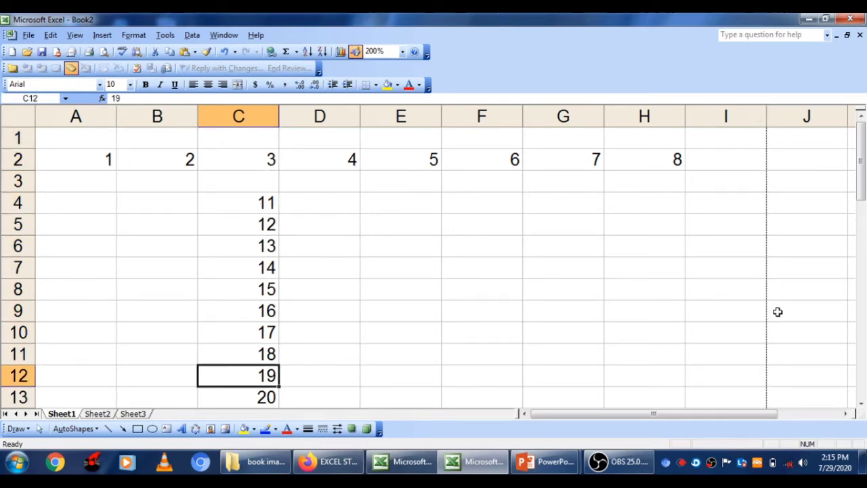
pyautogui.press('Down')
pyautogui.press('Down')
pyautogui.press('Down')
pyautogui.press('Down')
pyautogui.press('Down')
pyautogui.press('Down')
pyautogui.press('Down')
pyautogui.press('Down')
pyautogui.press('Down')
pyautogui.press('Down')
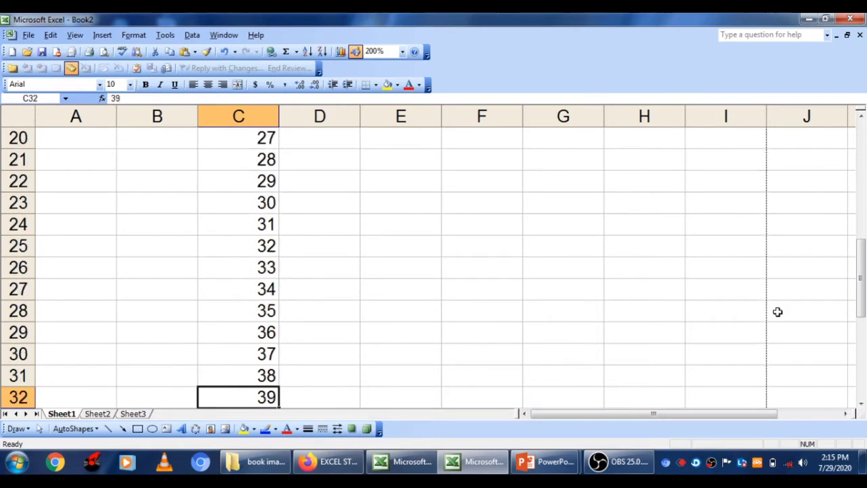
pyautogui.press('Down')
pyautogui.press('Down')
pyautogui.press('Down')
pyautogui.press('Down')
pyautogui.press('Down')
pyautogui.press('Down')
pyautogui.press('Down')
pyautogui.press('Down')
pyautogui.press('Down')
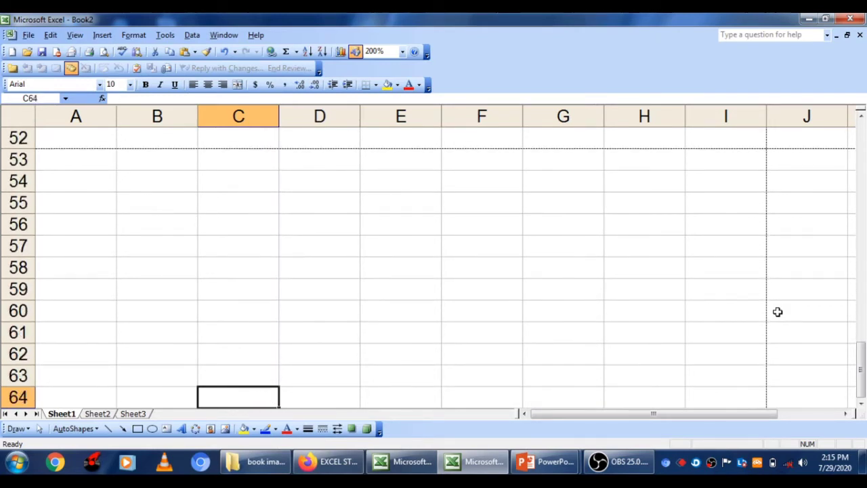
pyautogui.press('Up')
pyautogui.press('Up')
pyautogui.press('Up')
pyautogui.press('Up')
pyautogui.press('Up')
pyautogui.press('Up')
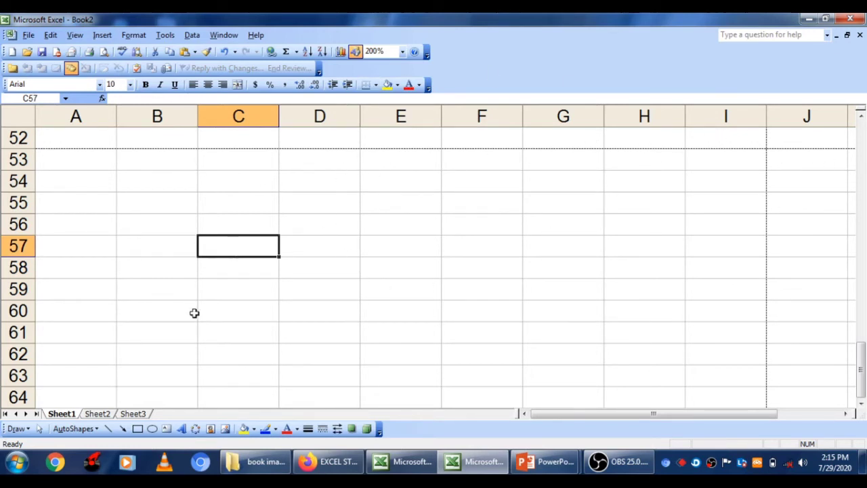
pyautogui.press('Up')
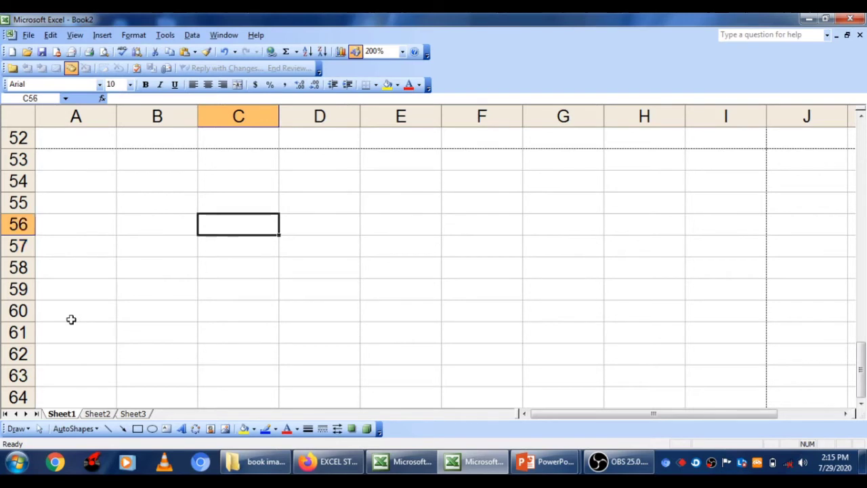
pyautogui.press('Up')
pyautogui.press('Up')
pyautogui.press('Up')
pyautogui.press('Up')
pyautogui.press('Up')
pyautogui.press('Up')
pyautogui.press('Up')
pyautogui.press('Up')
pyautogui.press('Up')
pyautogui.press('Up')
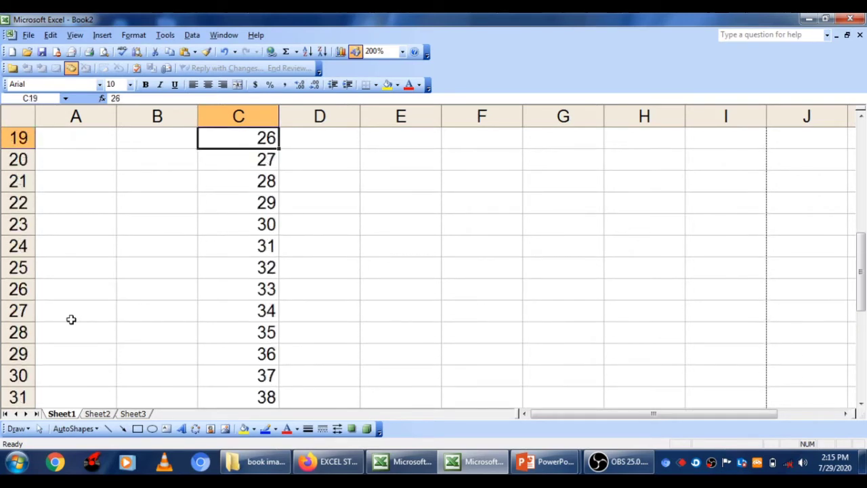
pyautogui.press('Up')
pyautogui.press('Up')
pyautogui.press('Up')
pyautogui.press('Up')
pyautogui.press('Up')
pyautogui.press('Up')
pyautogui.press('Up')
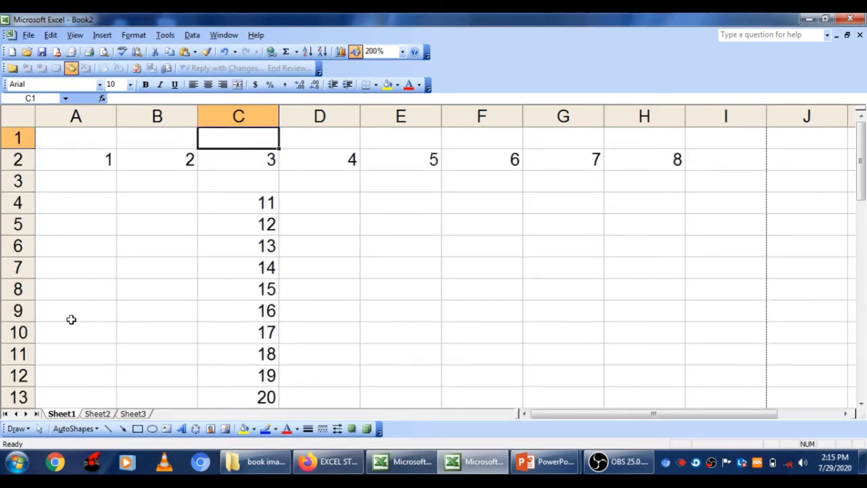
# Show the Getting Started task pane from the View menu
pyautogui.click(77, 37)
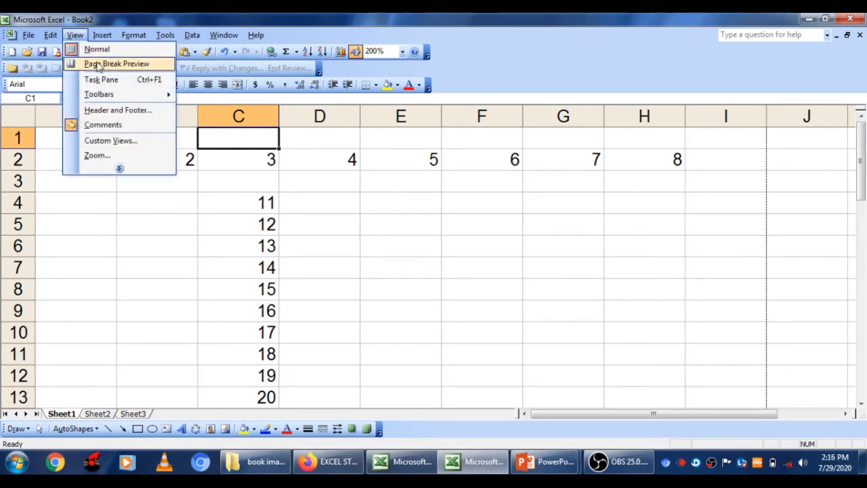
pyautogui.click(109, 80)
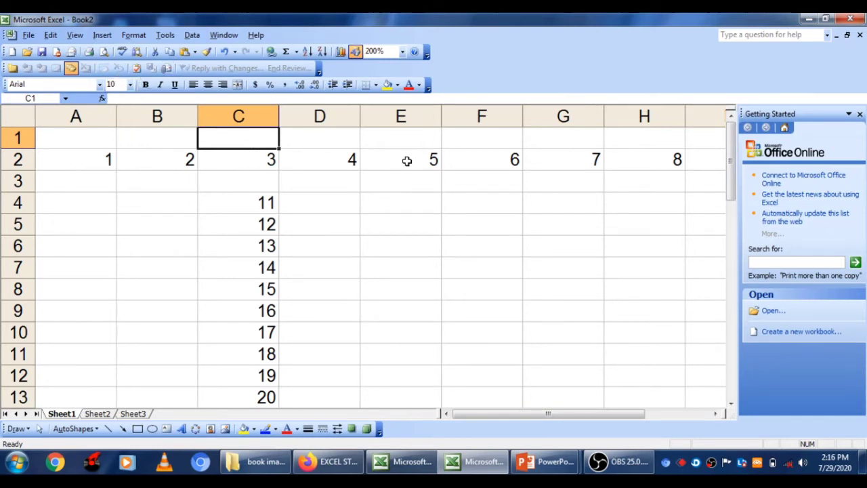
pyautogui.click(76, 37)
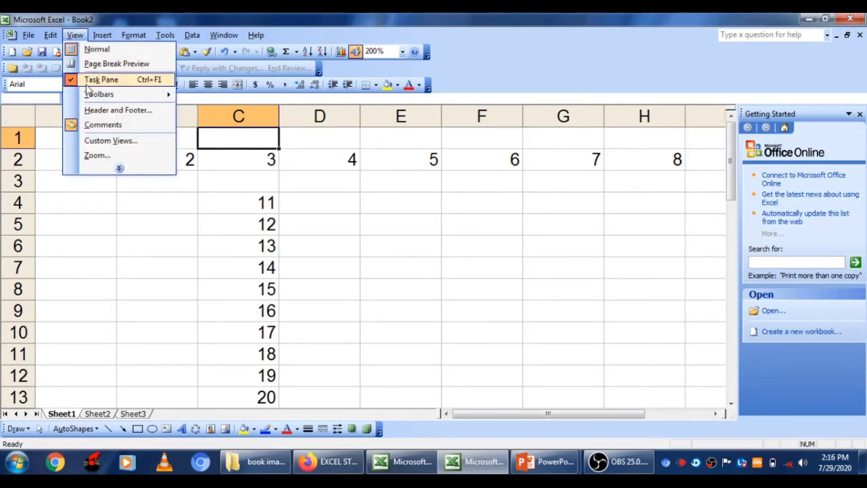
pyautogui.click(101, 79)
pyautogui.click(76, 39)
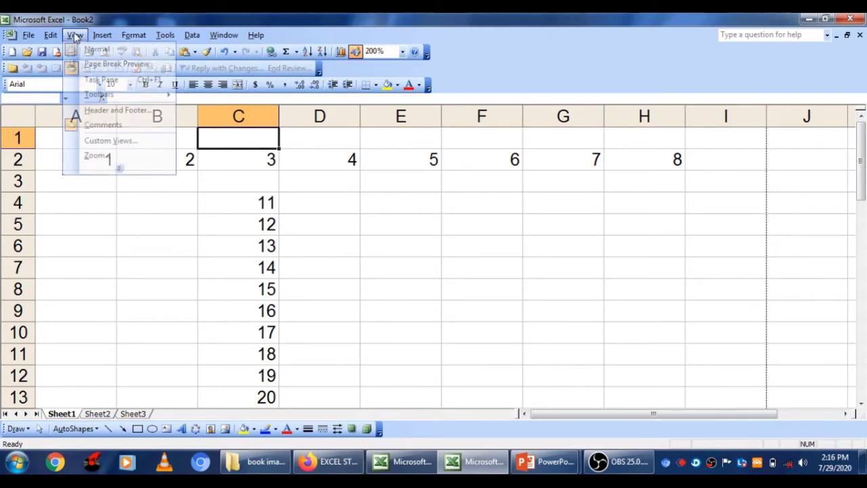
pyautogui.click(99, 81)
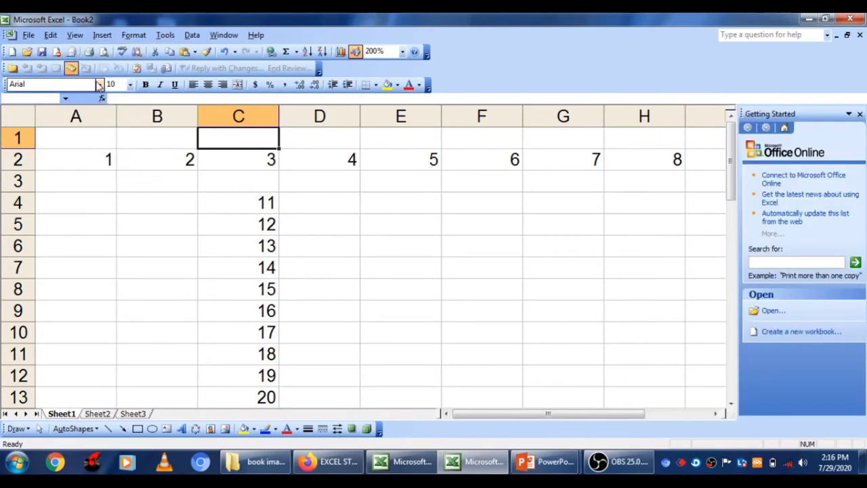
pyautogui.click(72, 37)
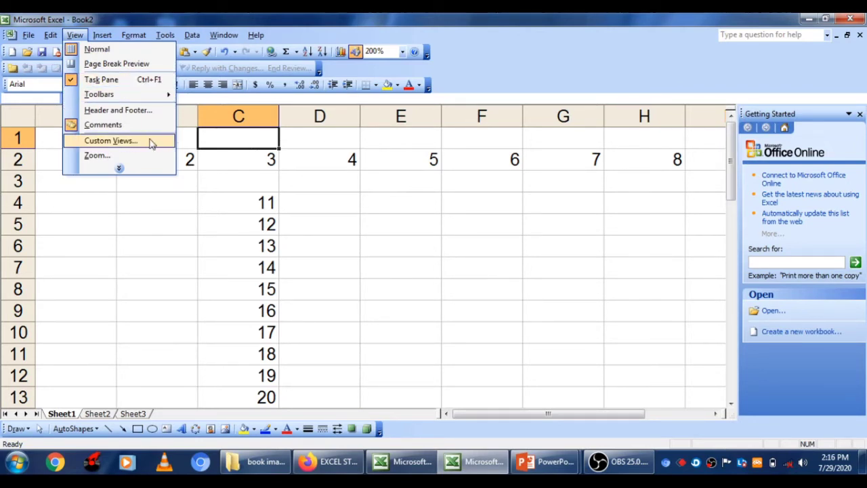
pyautogui.click(211, 166)
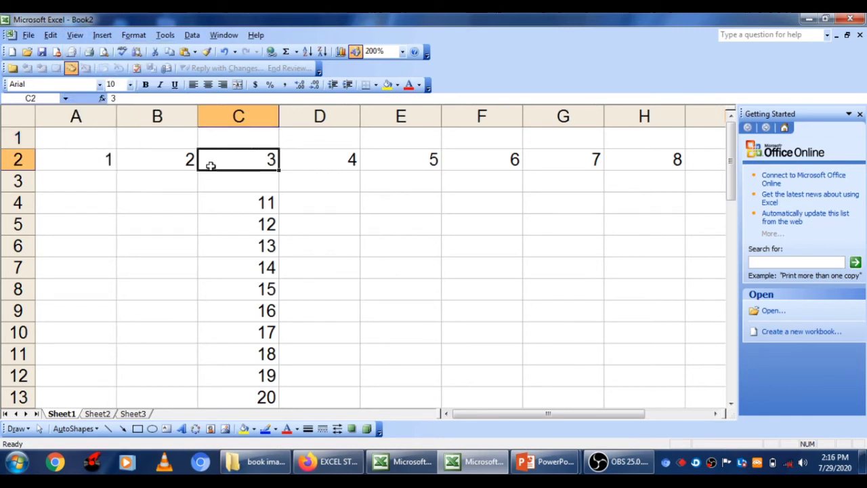
# Open Format Cells with Ctrl+1, close it unchanged, then close the Getting Started task pane
pyautogui.hotkey('ctrl', '1')
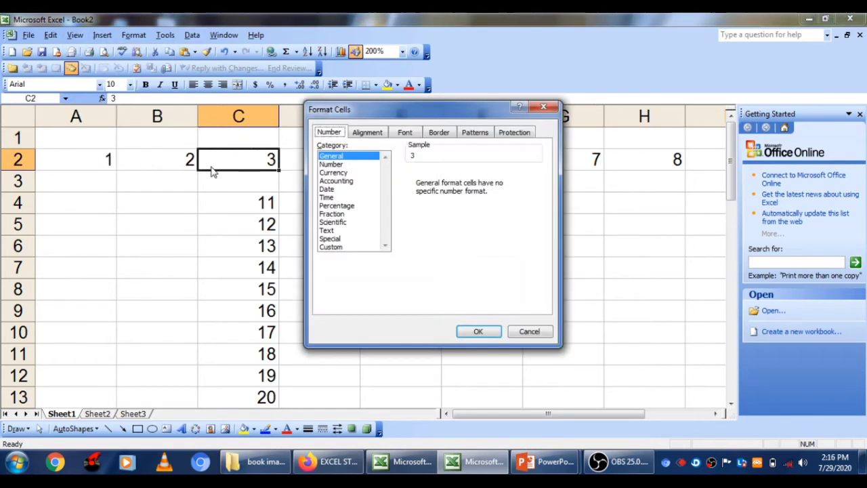
pyautogui.click(546, 105)
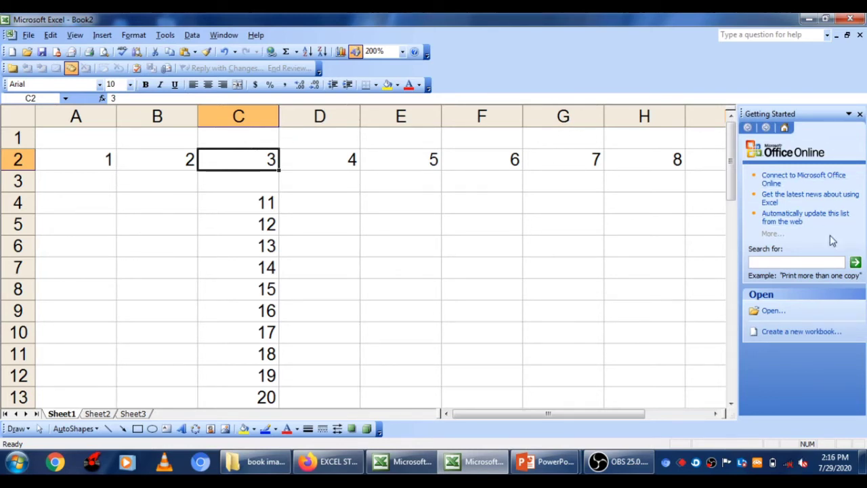
pyautogui.click(860, 114)
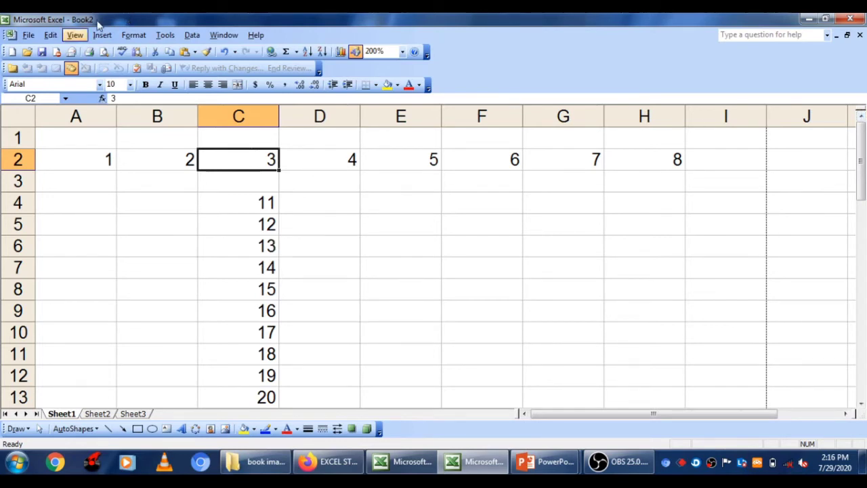
# Hide the Formatting toolbar via View > Toolbars
pyautogui.click(74, 35)
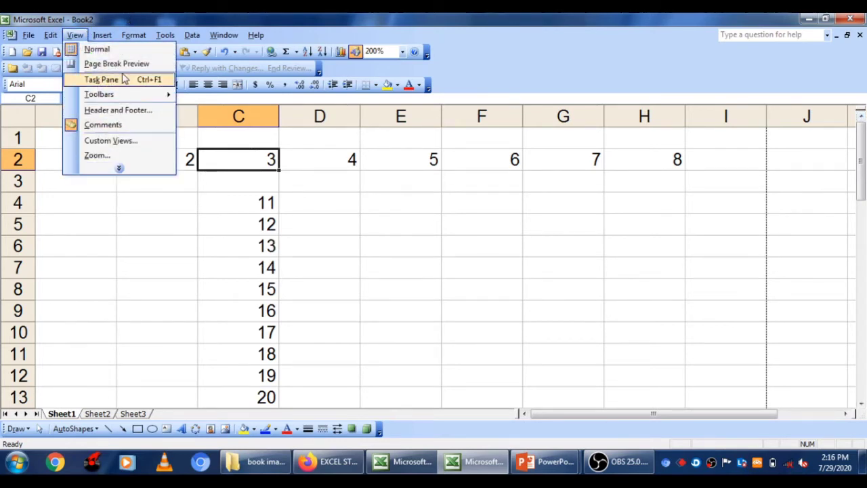
pyautogui.click(120, 169)
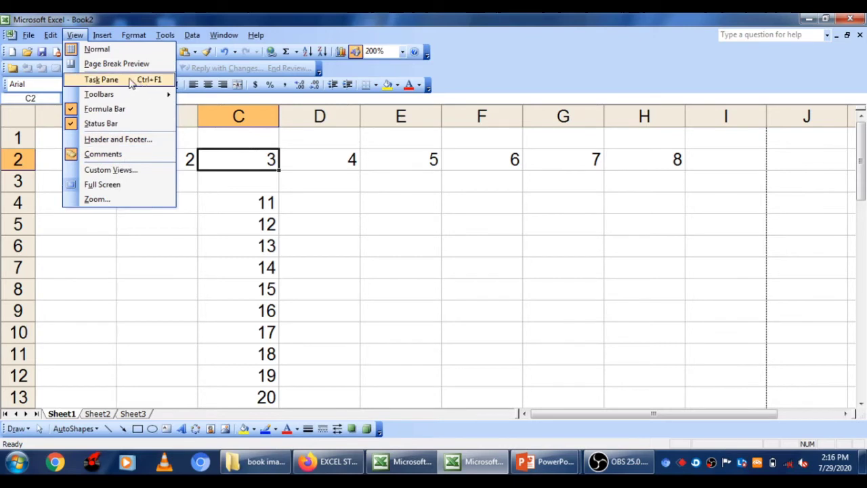
pyautogui.moveTo(135, 99)
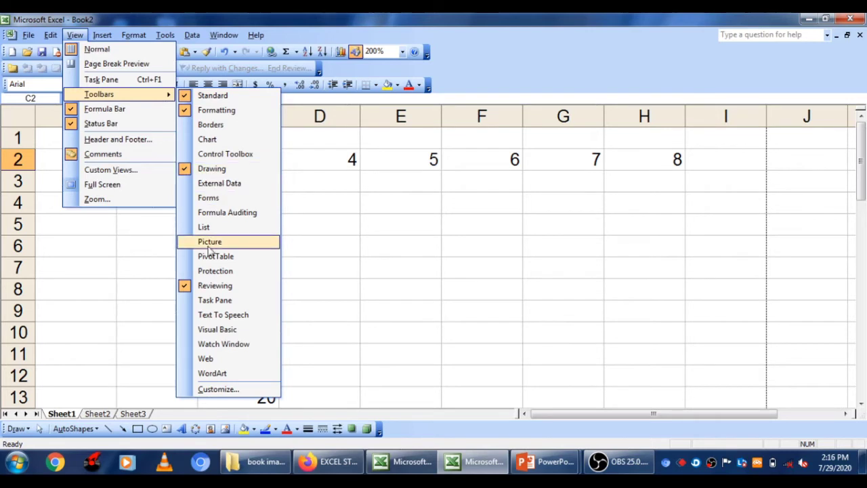
pyautogui.press('Left')
pyautogui.press('Left')
pyautogui.press('Left')
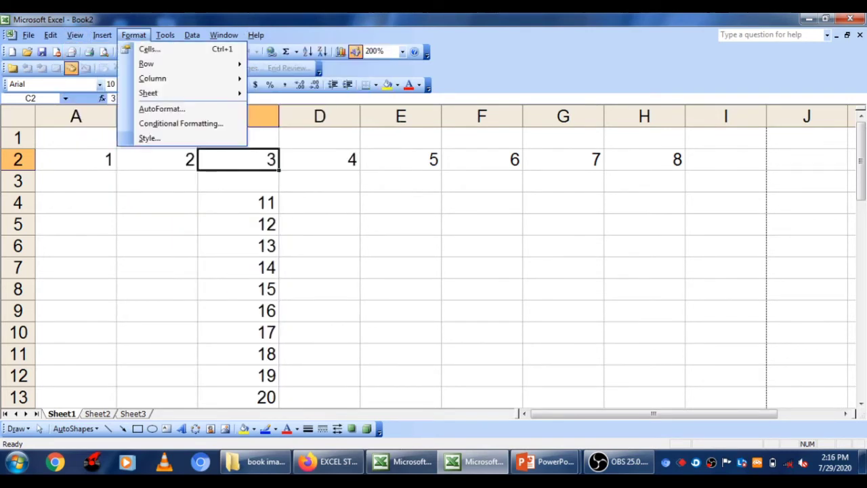
pyautogui.moveTo(75, 34)
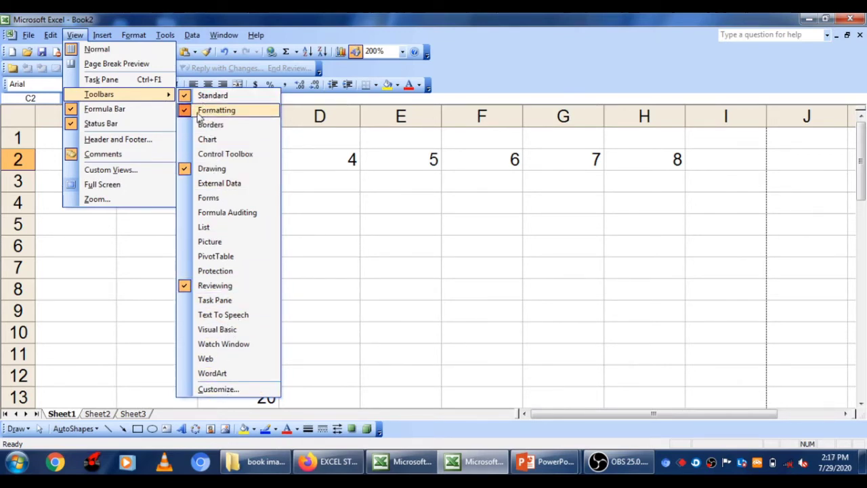
pyautogui.click(200, 111)
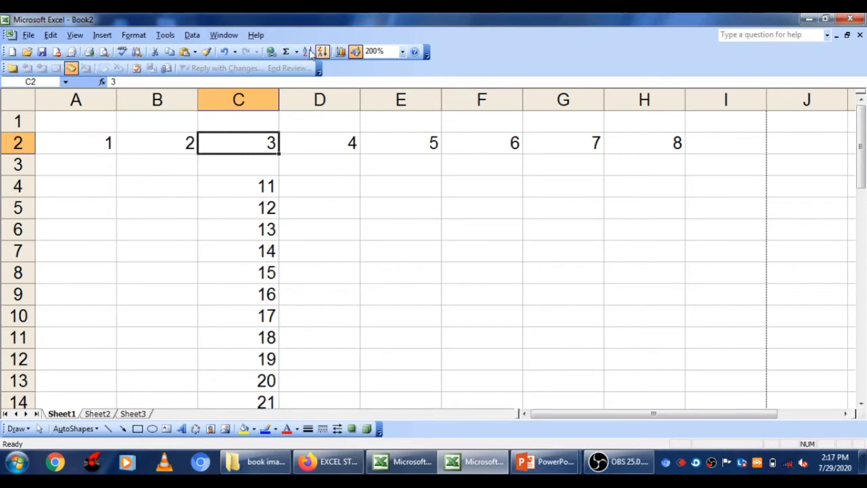
# Turn the Formatting toolbar back on from View > Toolbars
pyautogui.click(73, 35)
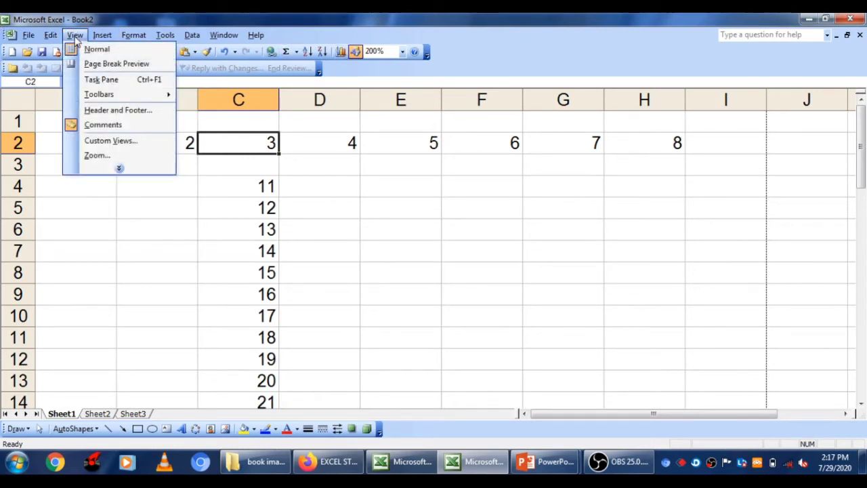
pyautogui.moveTo(95, 95)
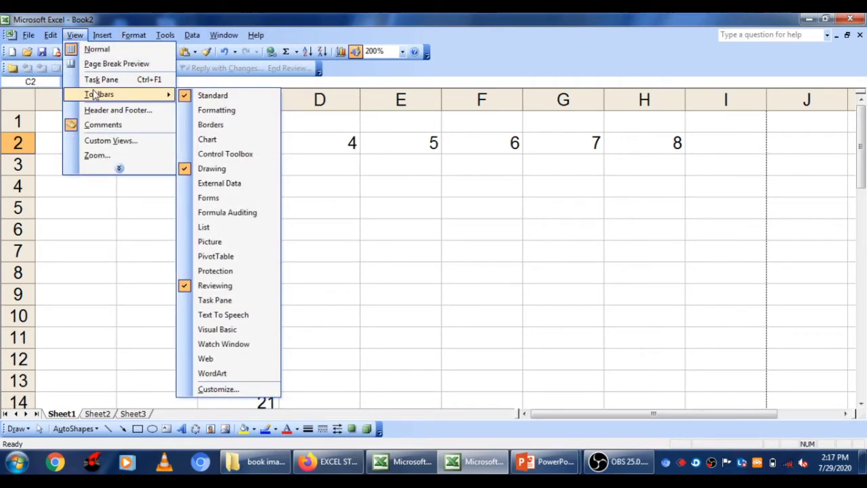
pyautogui.click(241, 110)
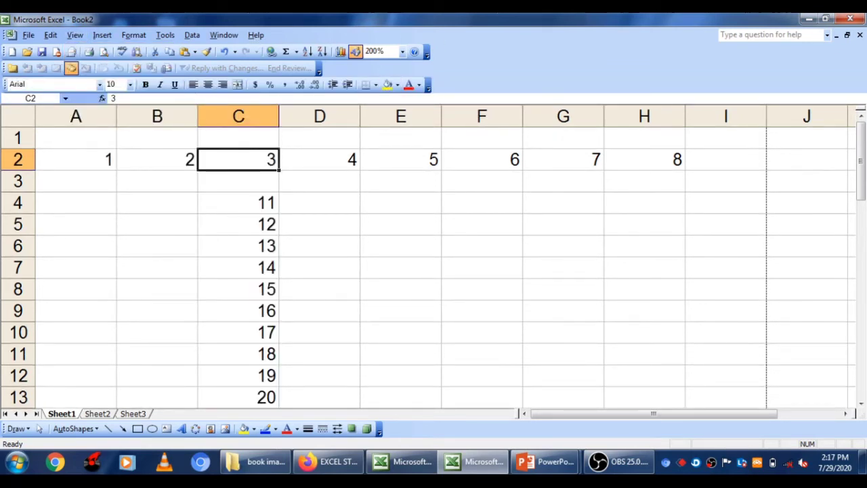
pyautogui.click(74, 35)
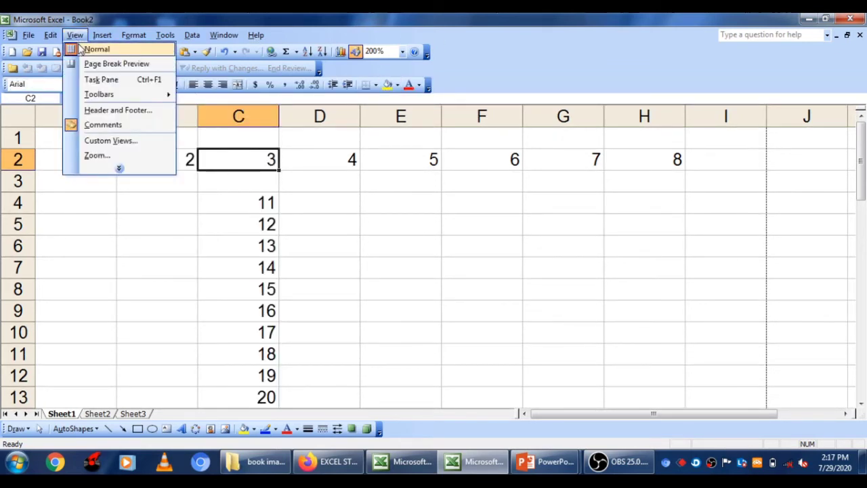
pyautogui.moveTo(102, 97)
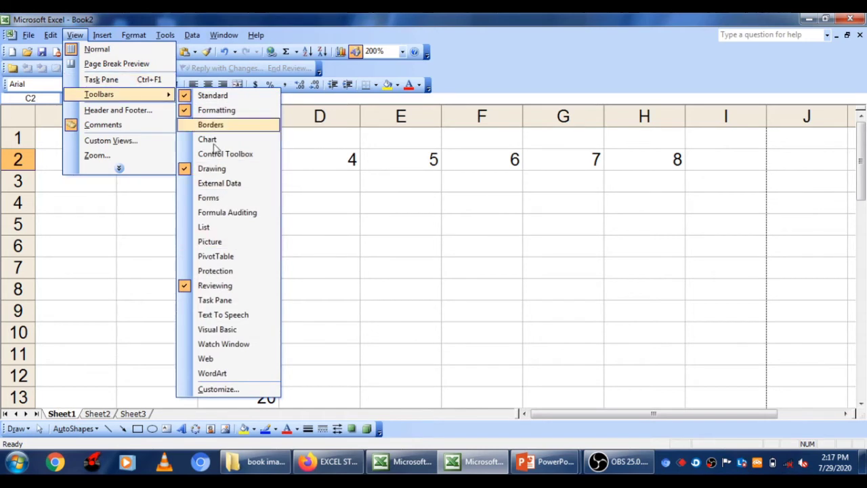
# Open View > Header and Footer, look over the Page and Margins tabs, then start a Custom Header
pyautogui.click(126, 112)
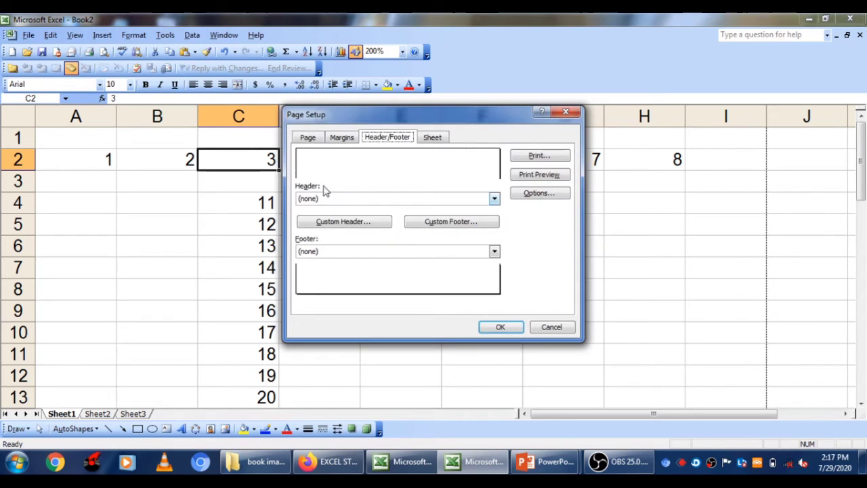
pyautogui.click(311, 139)
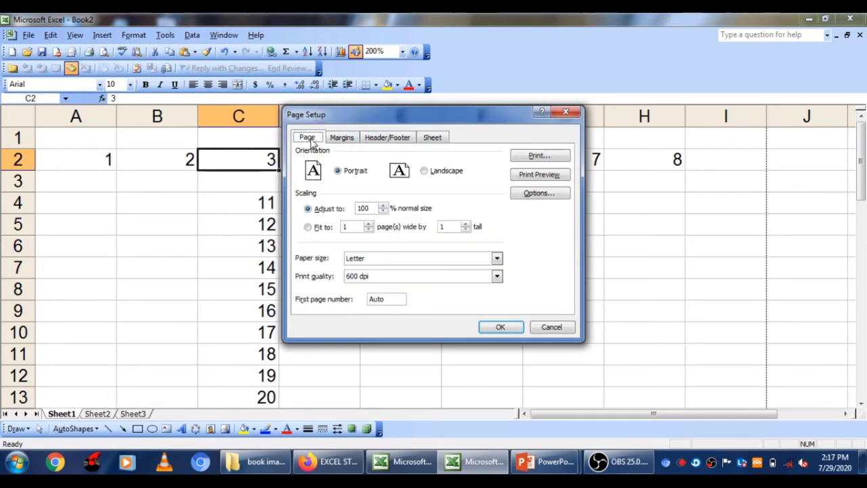
pyautogui.click(342, 139)
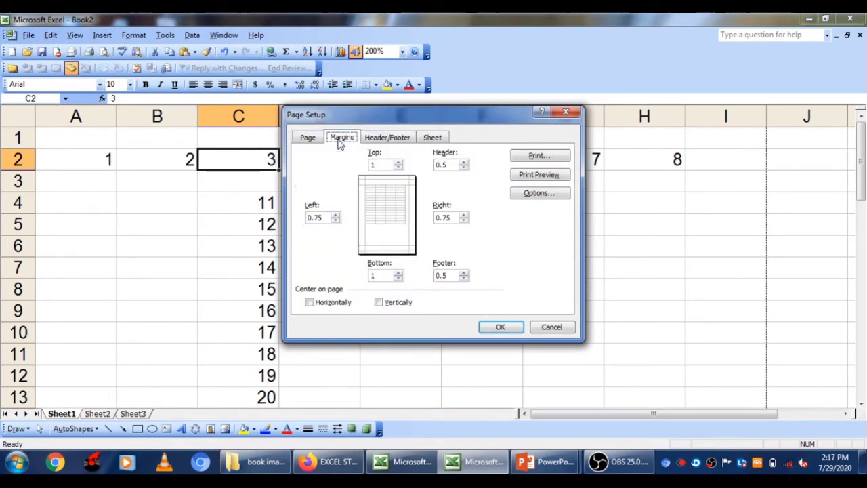
pyautogui.click(400, 139)
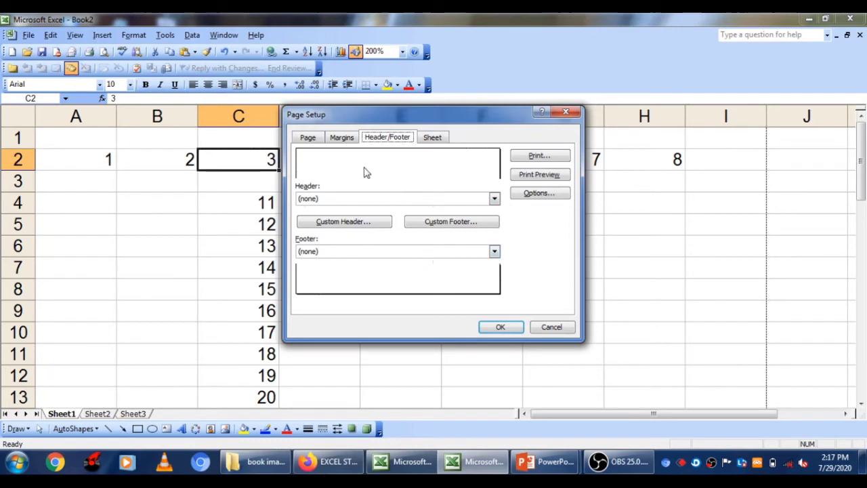
pyautogui.click(354, 223)
pyautogui.write('Chap')
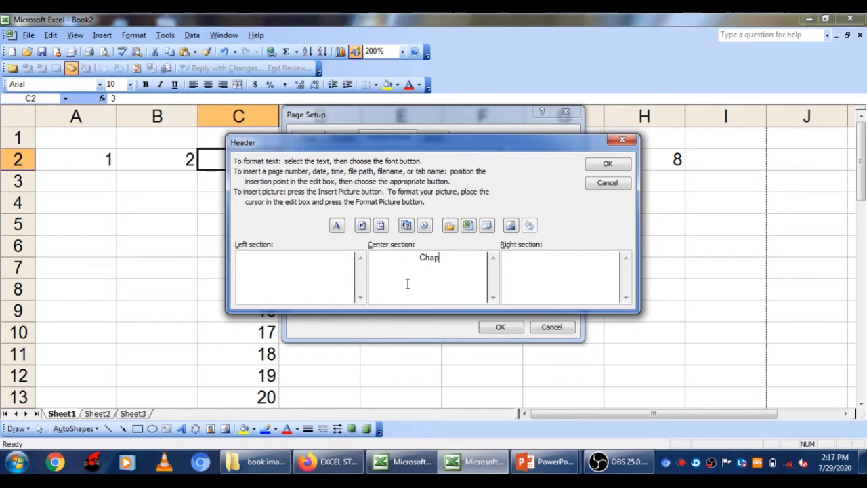
# Set the centre header to 'Chapter-1' and the footer to 1, then open Print Preview
pyautogui.write('ter-1')
pyautogui.click(608, 165)
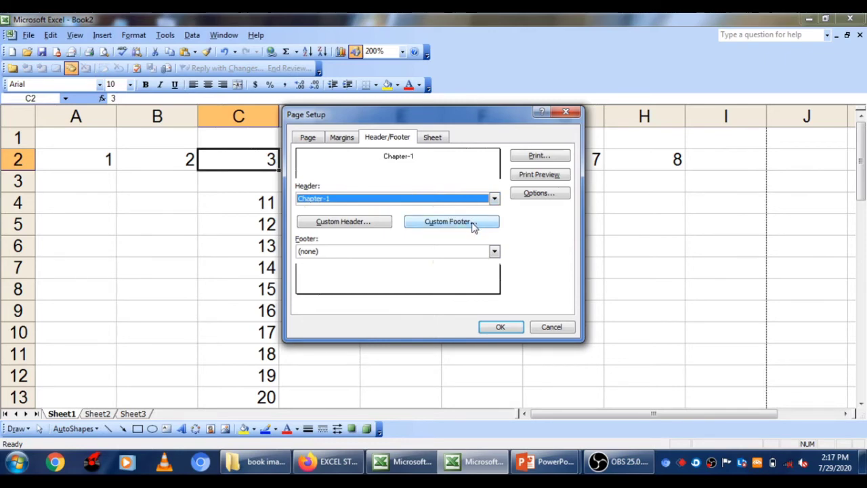
pyautogui.click(474, 225)
pyautogui.write('1')
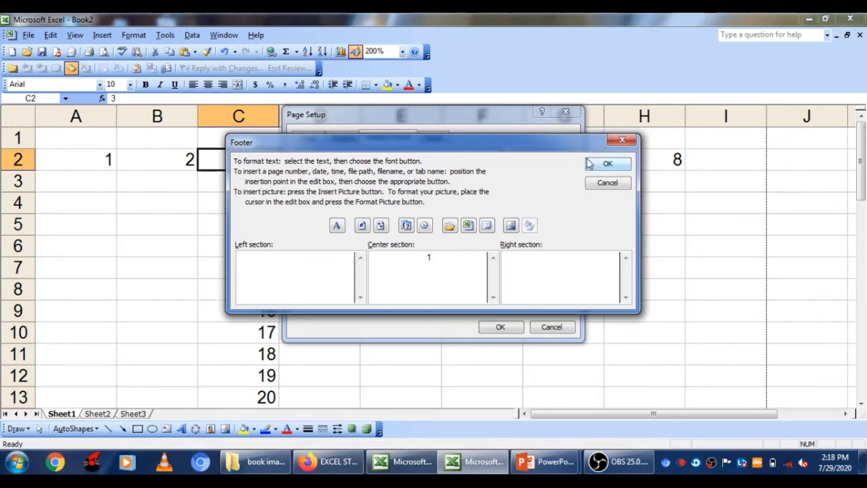
pyautogui.click(608, 163)
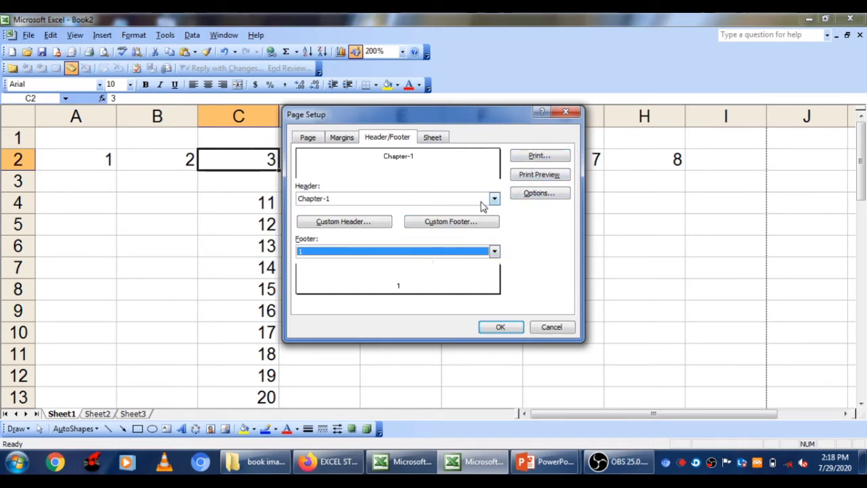
pyautogui.click(539, 175)
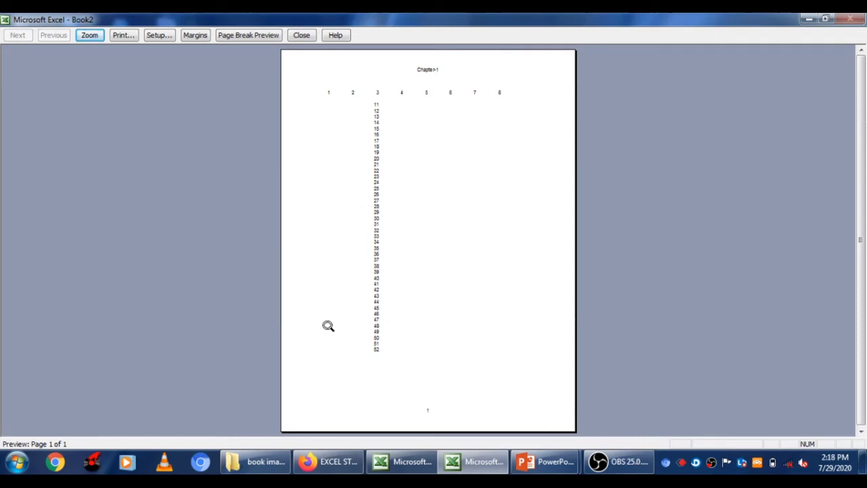
# Zoom into the previewed page to check the Chapter-1 header, then reopen Print Preview
pyautogui.click(396, 81)
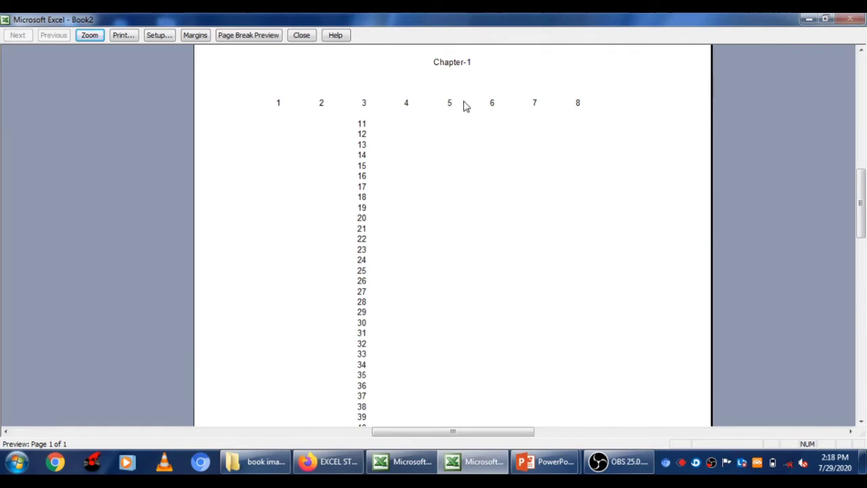
pyautogui.click(302, 37)
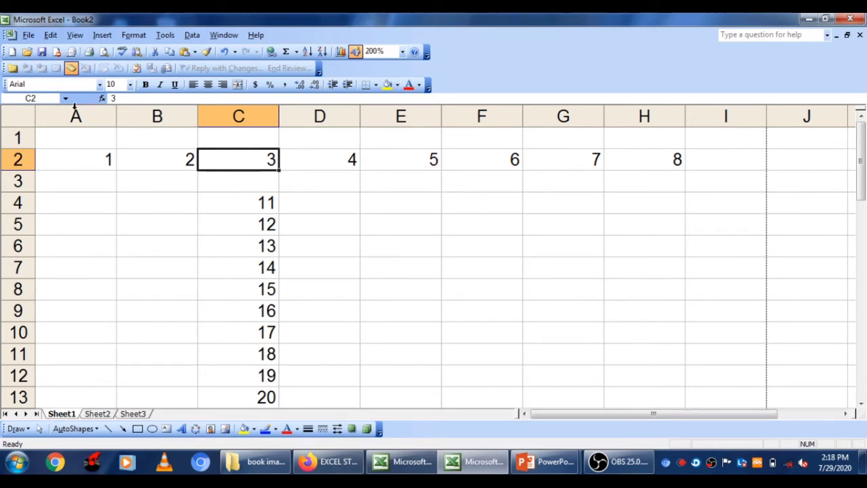
pyautogui.click(29, 37)
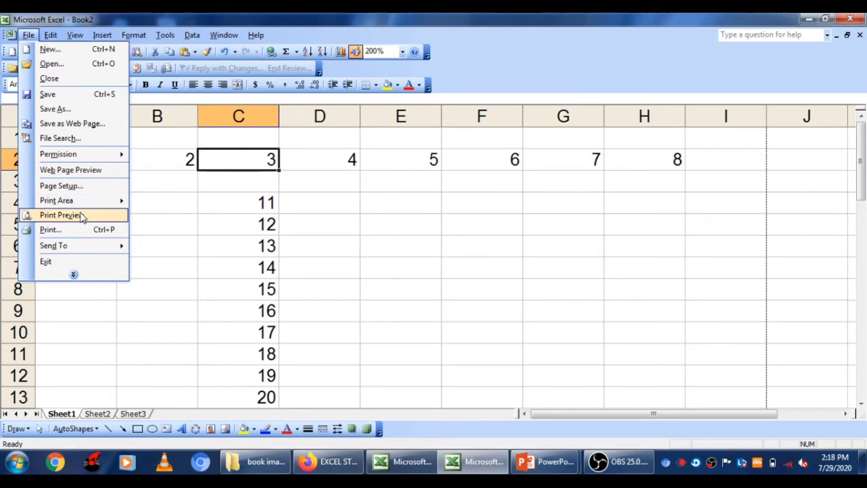
pyautogui.click(81, 216)
# Scroll through the previewed page to check the 1 footer, then return to the worksheet
pyautogui.scroll(-1, 393, 217)
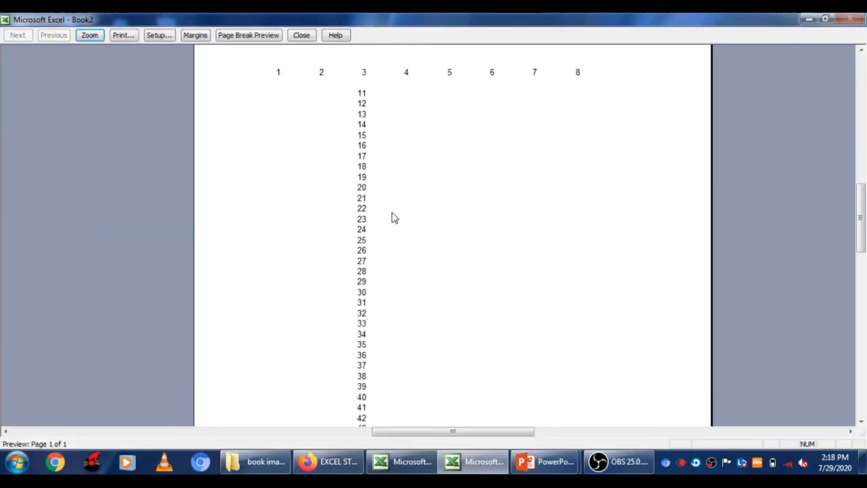
pyautogui.scroll(-3, 393, 217)
pyautogui.scroll(-3, 393, 217)
pyautogui.scroll(-1, 393, 217)
pyautogui.scroll(-3, 392, 216)
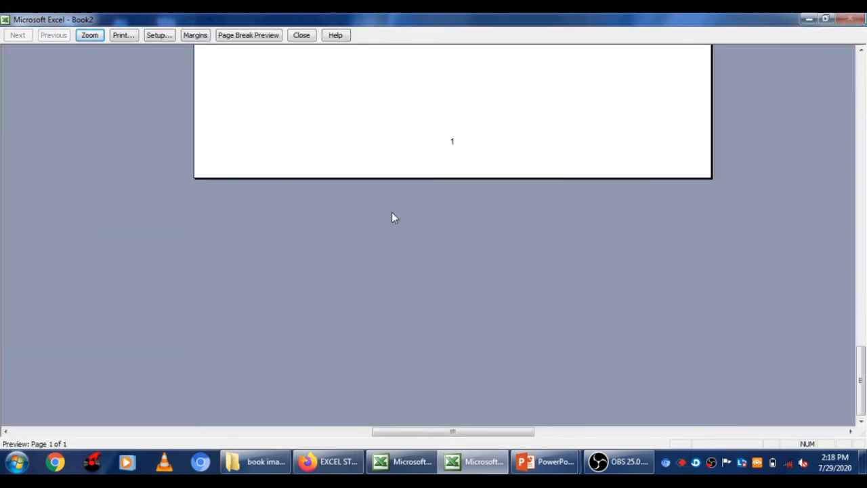
pyautogui.scroll(1, 392, 214)
pyautogui.scroll(3, 392, 215)
pyautogui.scroll(5, 392, 216)
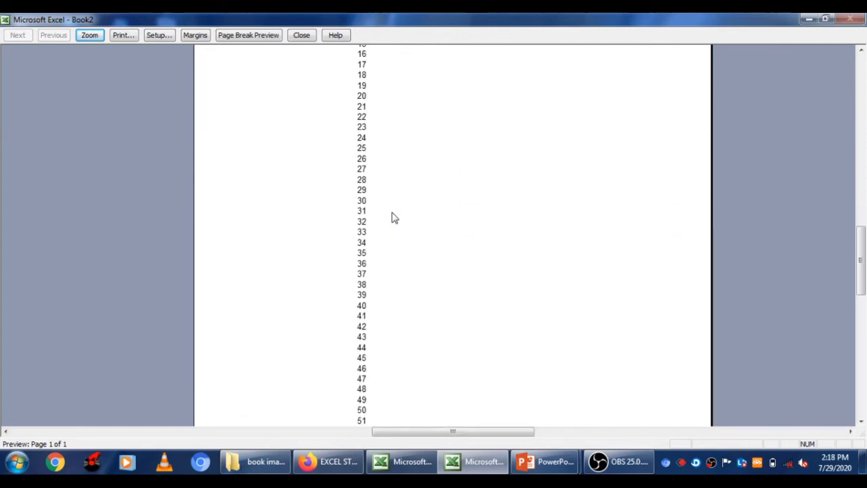
pyautogui.click(302, 35)
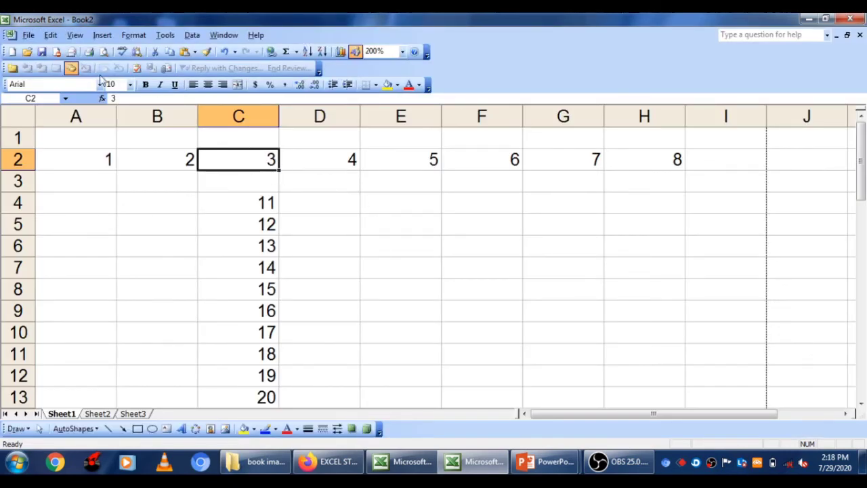
# Add a comment reading 'nmxbfjfbkn jkfhierahjk' to cell C4
pyautogui.click(75, 36)
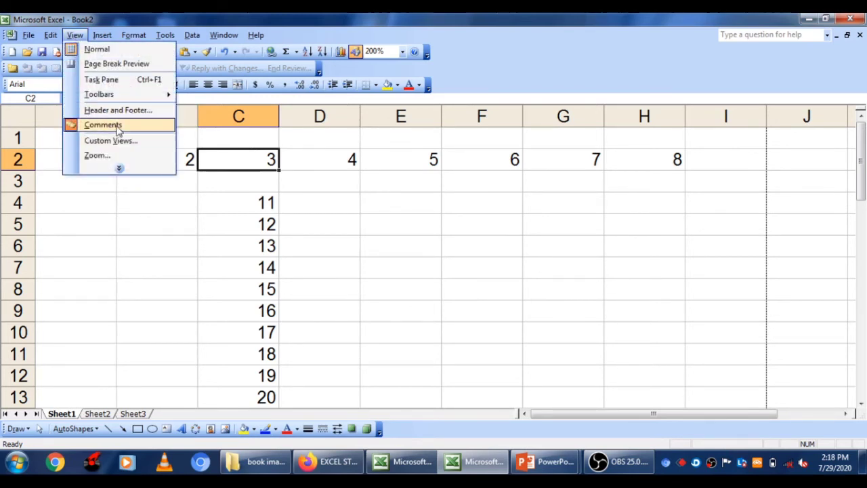
pyautogui.click(117, 127)
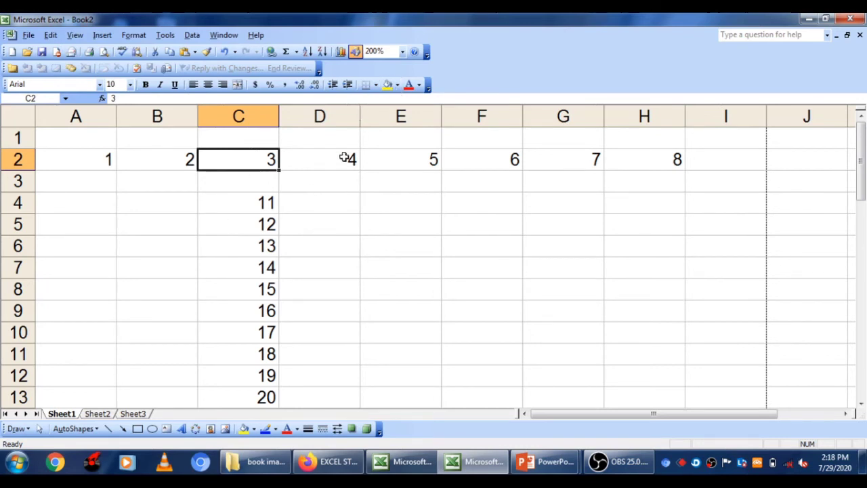
pyautogui.click(269, 203)
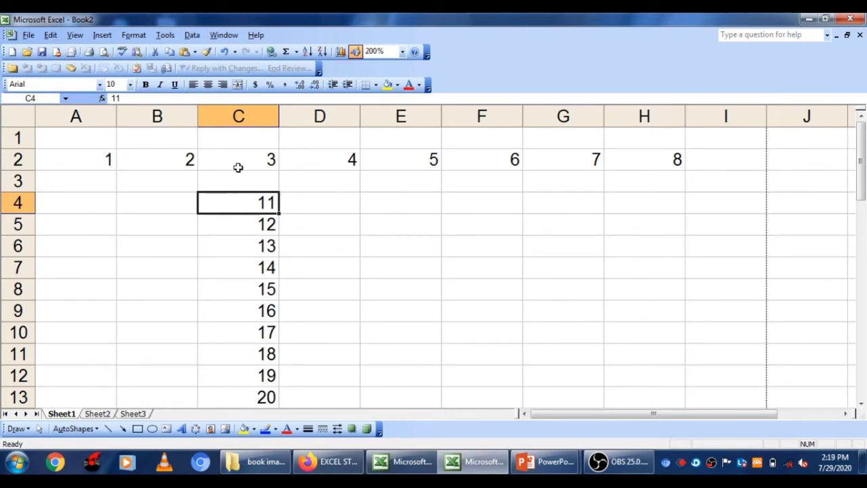
pyautogui.click(101, 35)
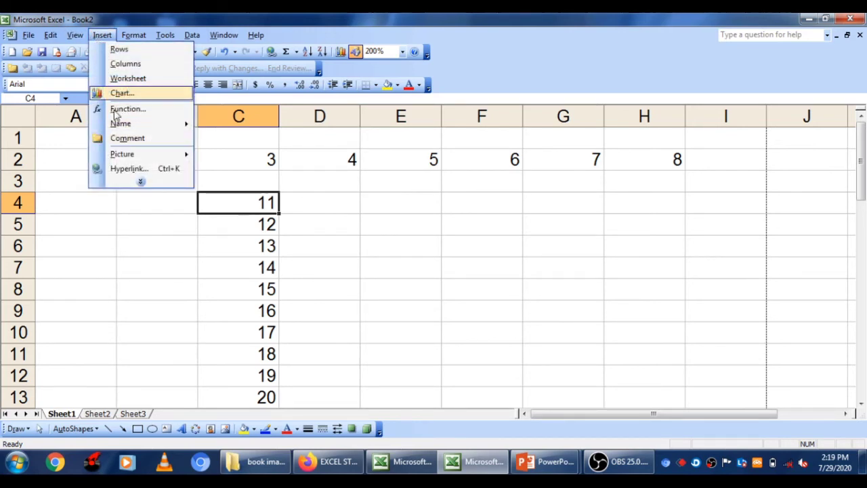
pyautogui.click(129, 139)
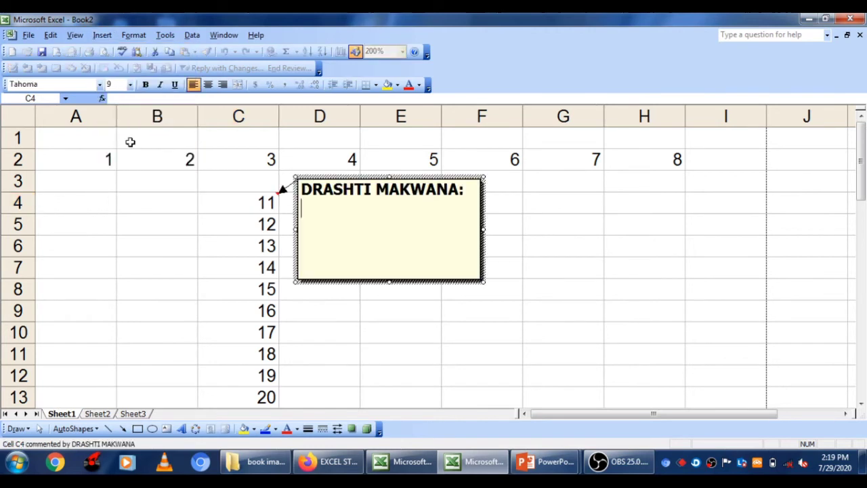
pyautogui.write('nmxbfjfb')
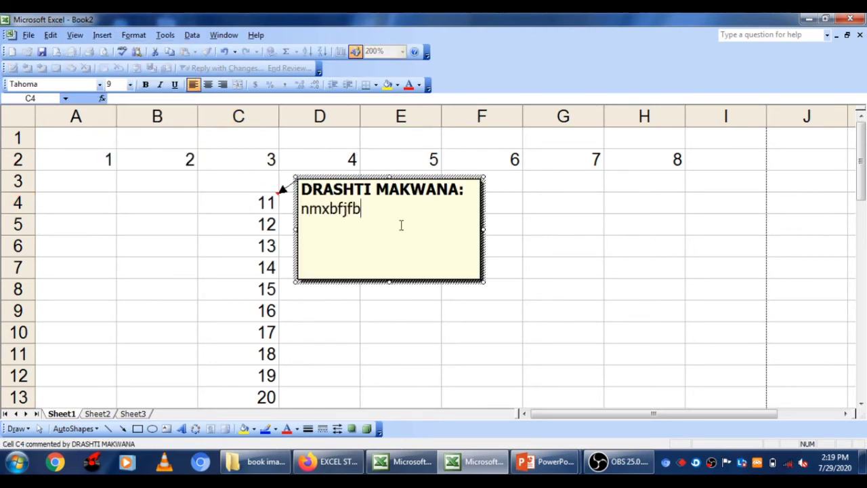
pyautogui.write('kn jkfhierahjkn')
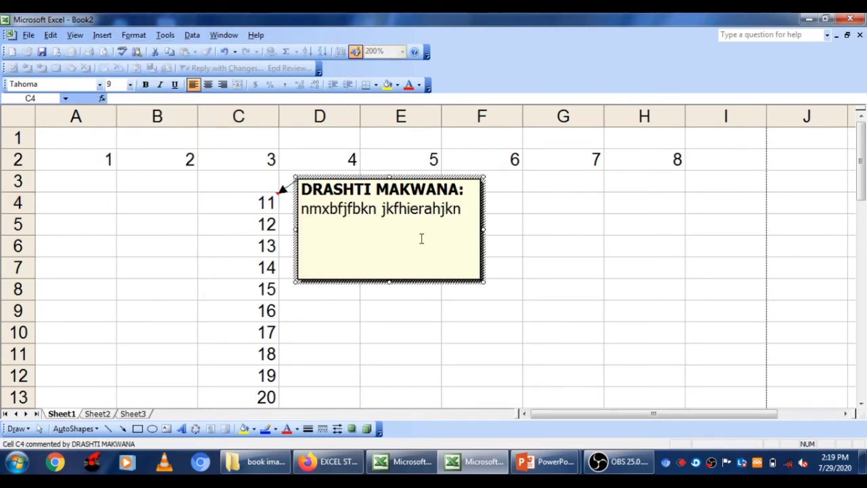
pyautogui.click(729, 279)
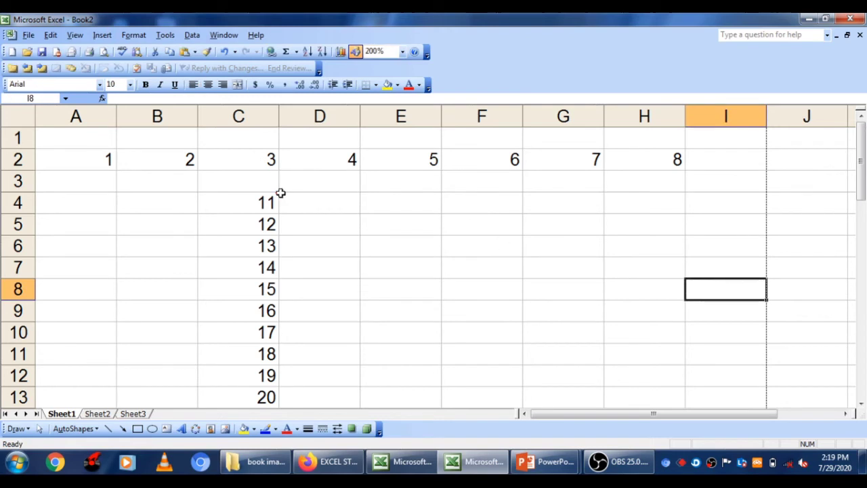
# Check C4's comment, show all sheet comments, hide them again, and select B8
pyautogui.moveTo(274, 196)
pyautogui.click(273, 202)
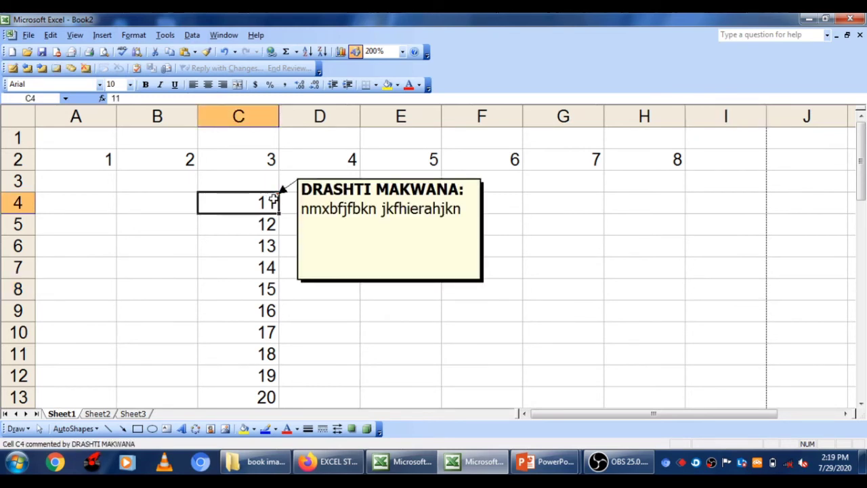
pyautogui.moveTo(278, 193)
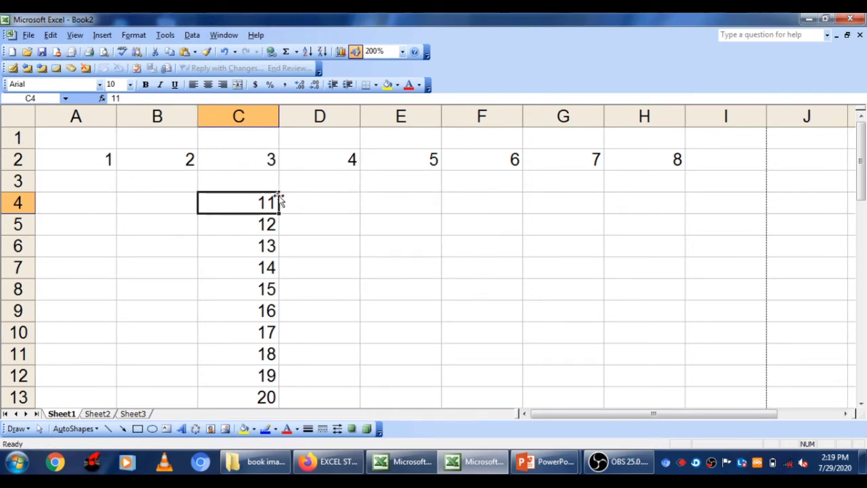
pyautogui.moveTo(274, 195)
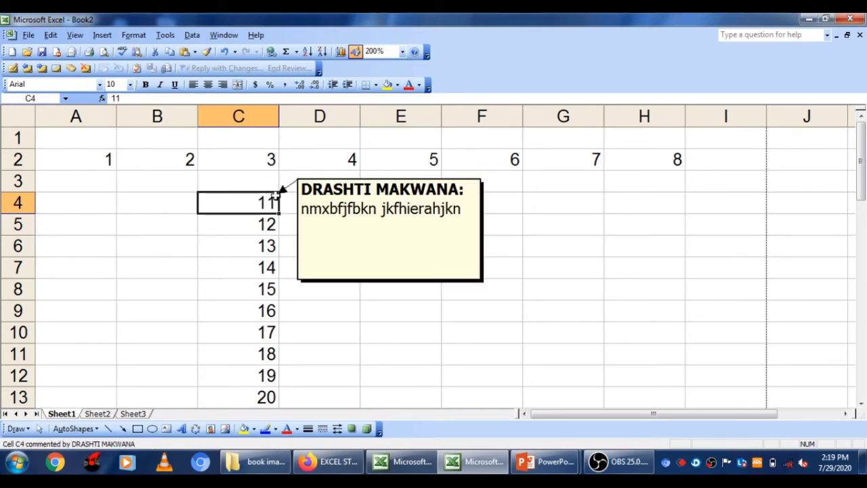
pyautogui.click(74, 40)
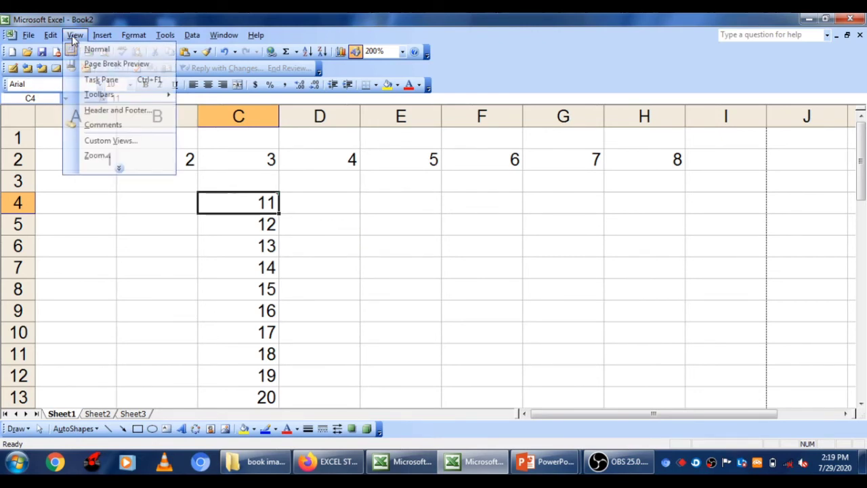
pyautogui.click(90, 126)
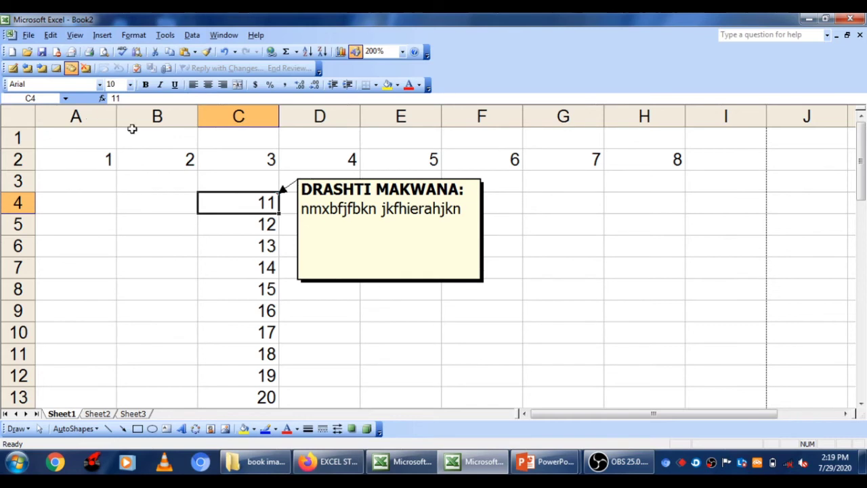
pyautogui.click(75, 35)
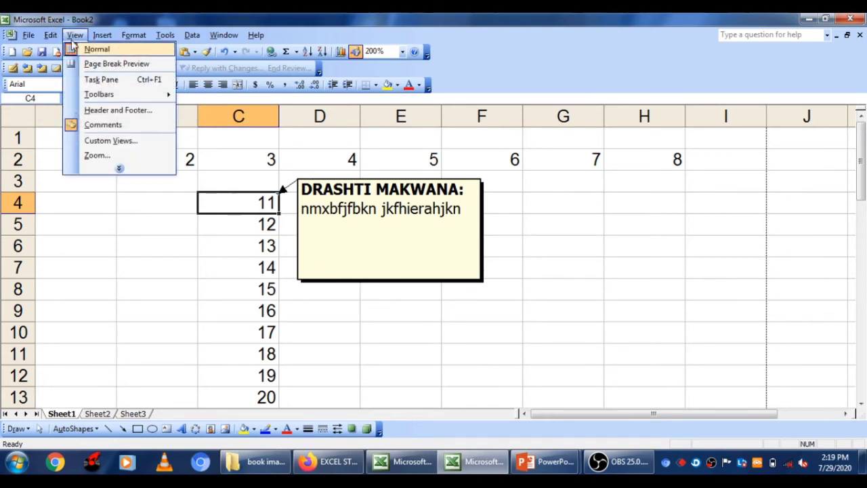
pyautogui.click(87, 124)
pyautogui.click(130, 290)
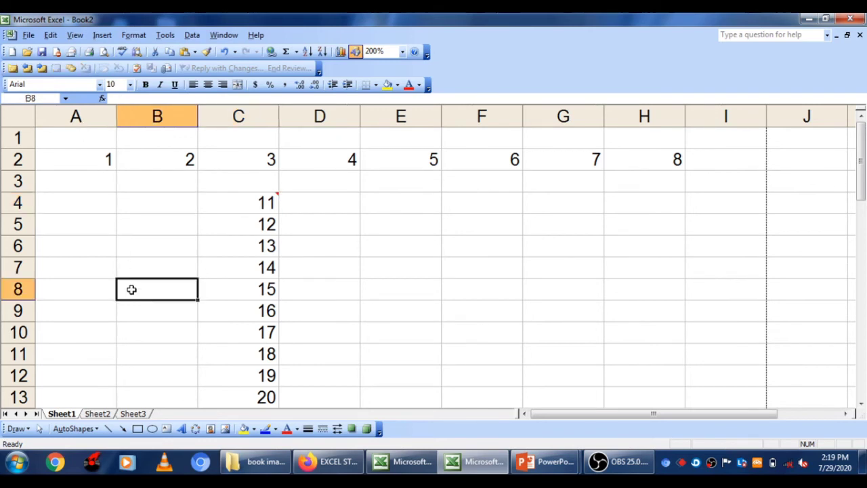
pyautogui.click(74, 35)
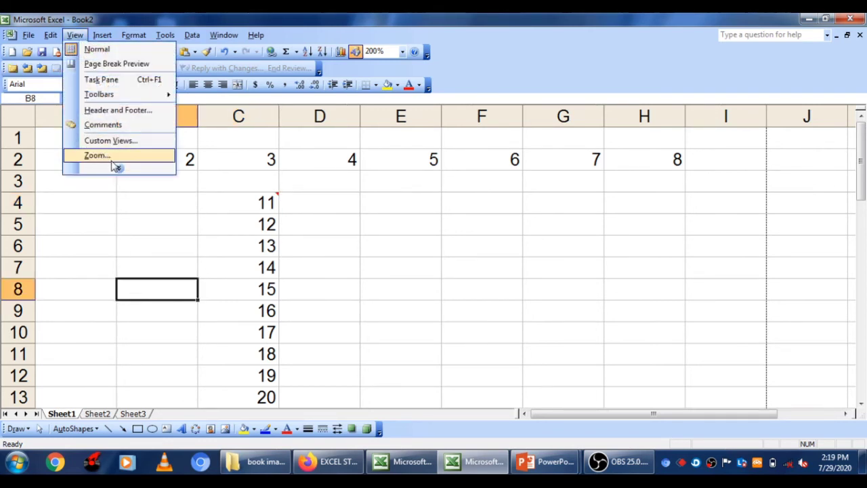
pyautogui.moveTo(119, 168)
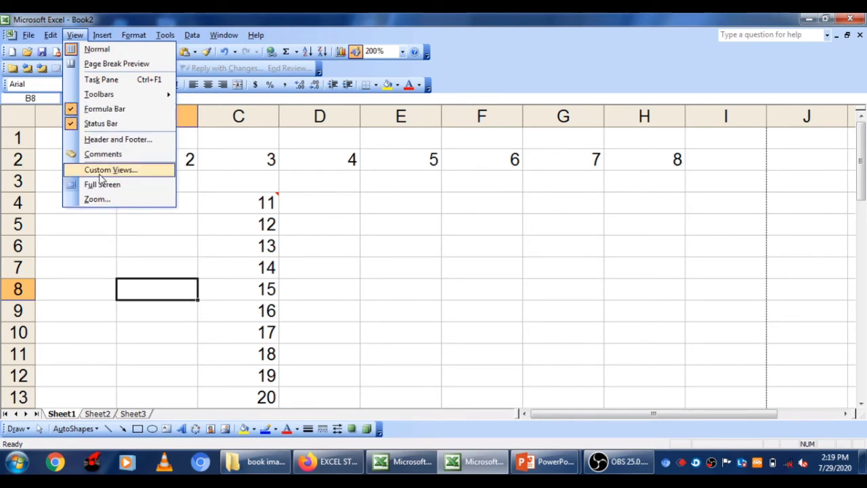
pyautogui.click(102, 170)
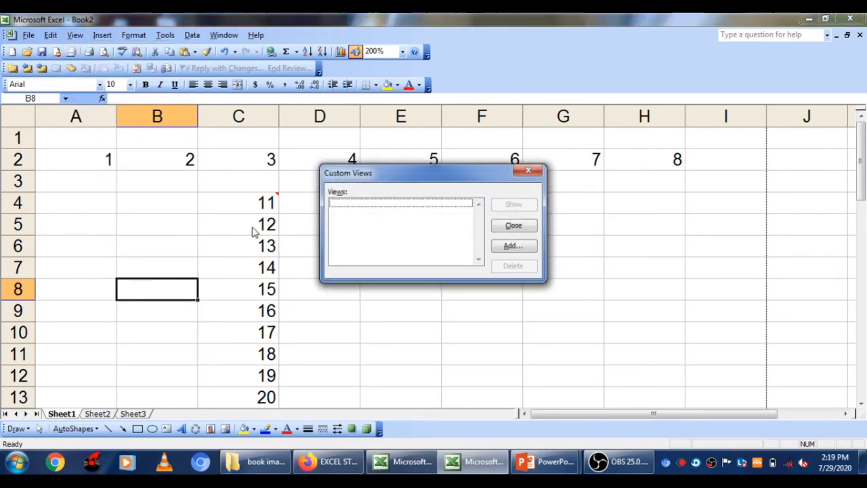
pyautogui.click(511, 251)
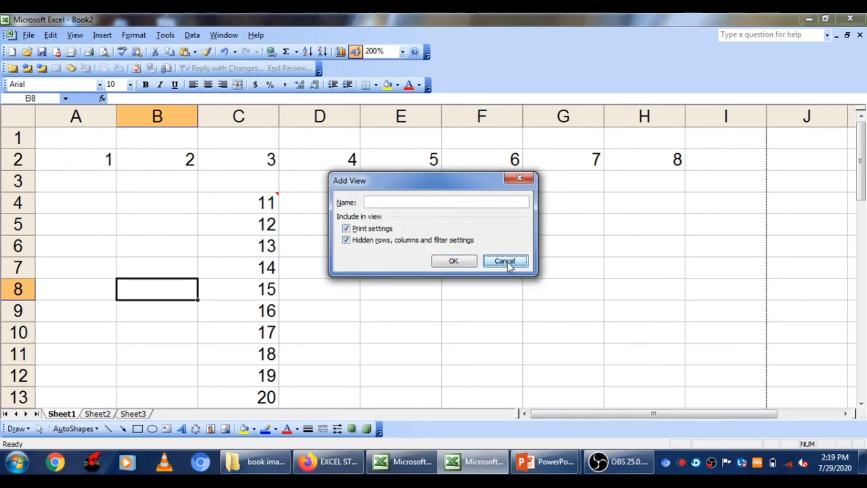
pyautogui.click(508, 263)
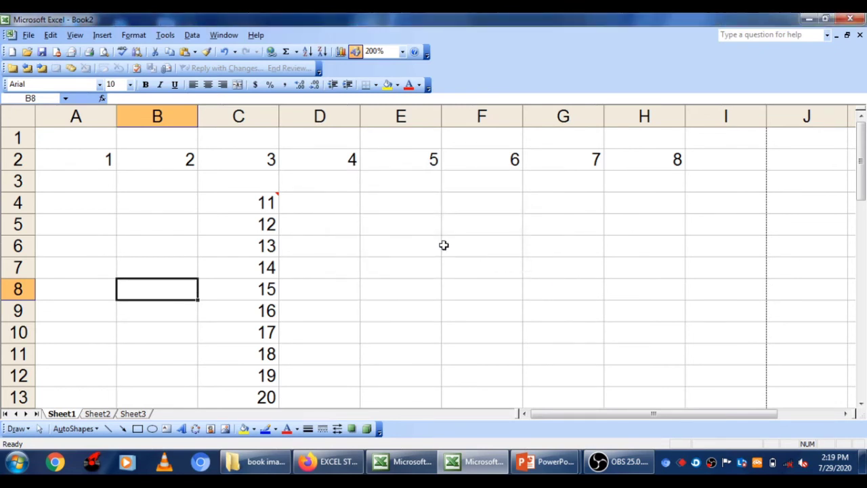
pyautogui.click(75, 37)
# Switch the sheet to Full Screen view and back to the normal window
pyautogui.moveTo(119, 168)
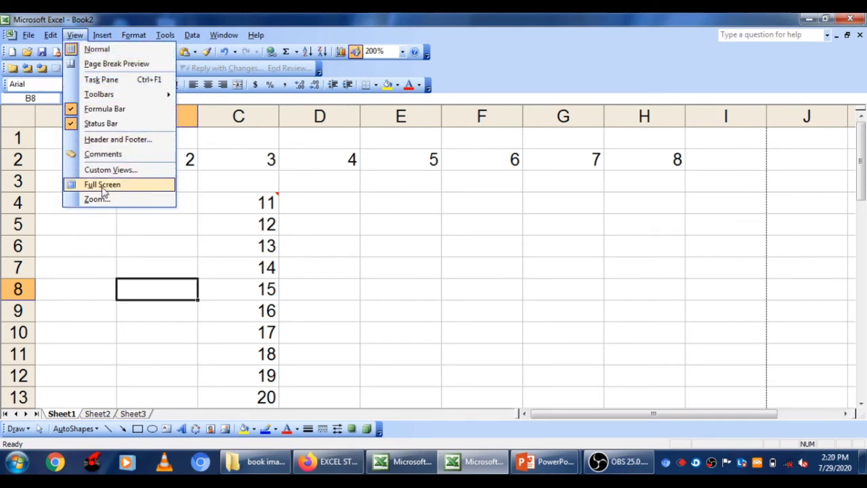
pyautogui.click(102, 186)
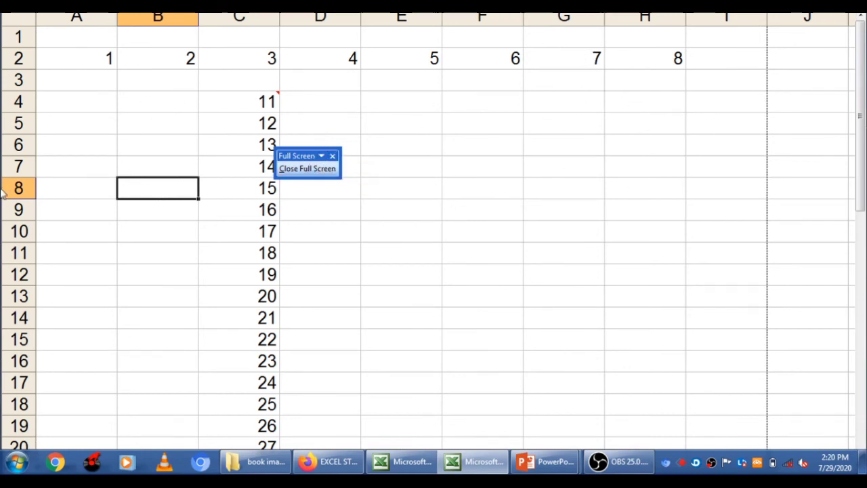
pyautogui.click(308, 174)
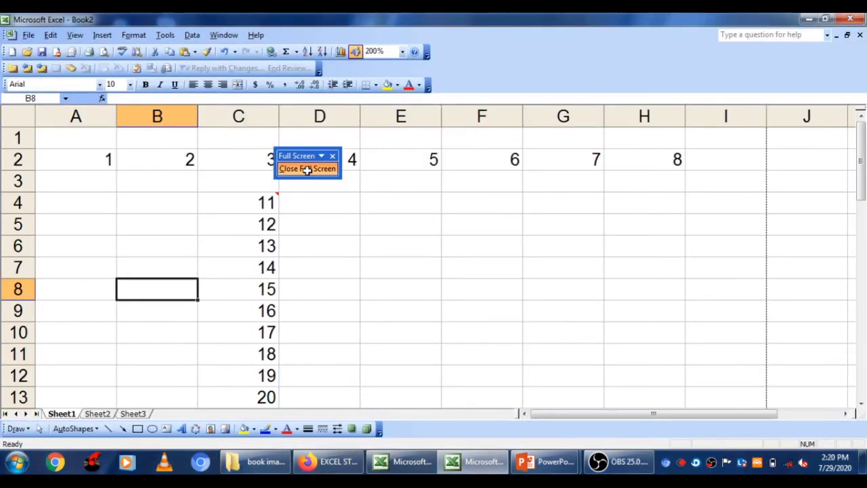
# Enter and leave edit mode in cells D2 and D3 without changing values, ending on F7
pyautogui.click(347, 161)
pyautogui.click(417, 234)
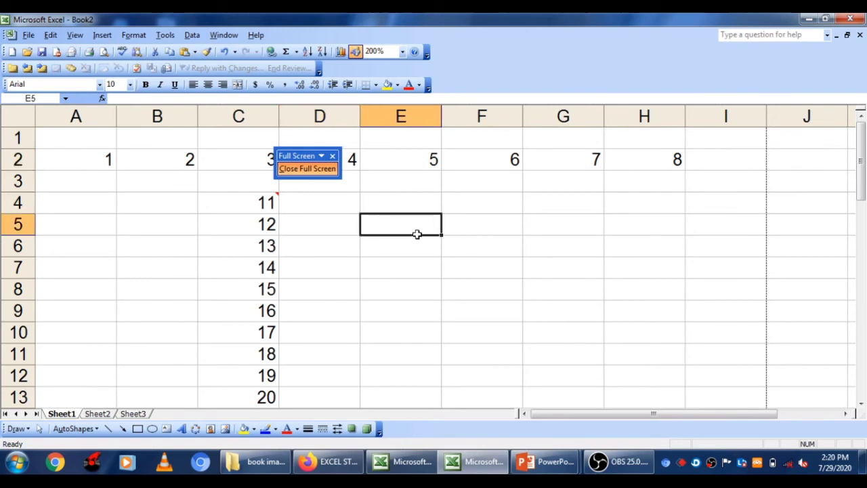
pyautogui.doubleClick(347, 161)
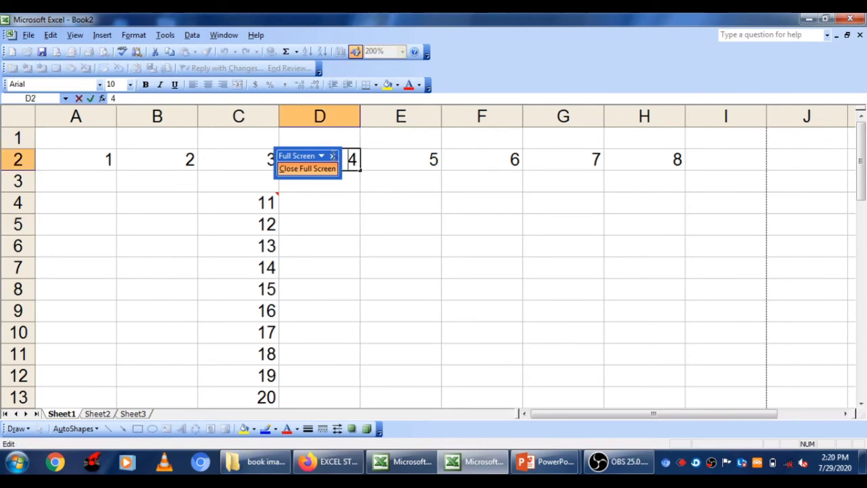
pyautogui.click(66, 37)
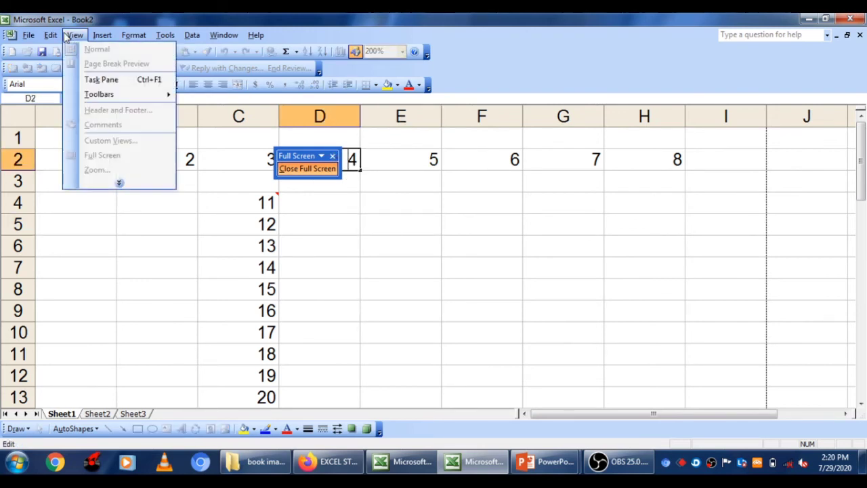
pyautogui.click(118, 183)
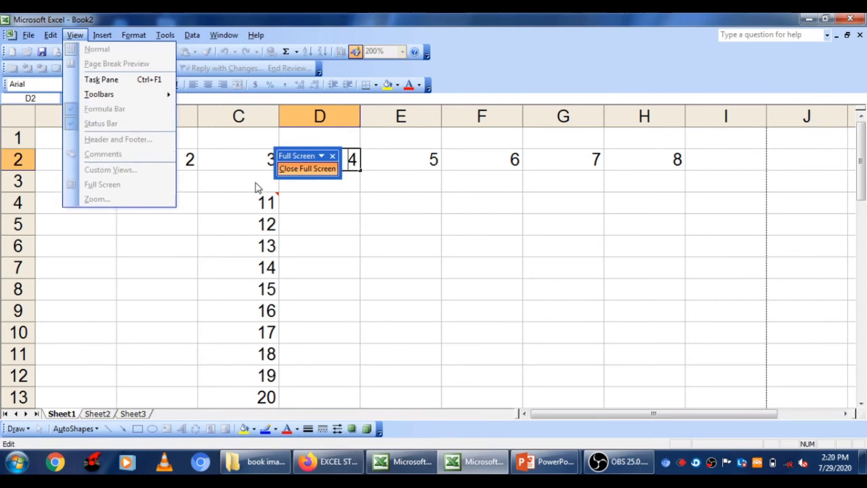
pyautogui.click(296, 170)
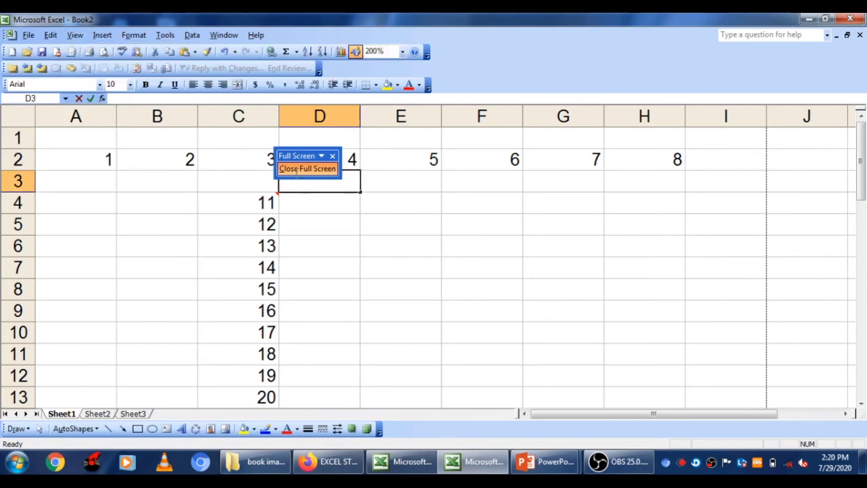
pyautogui.press('Up')
pyautogui.press('F2')
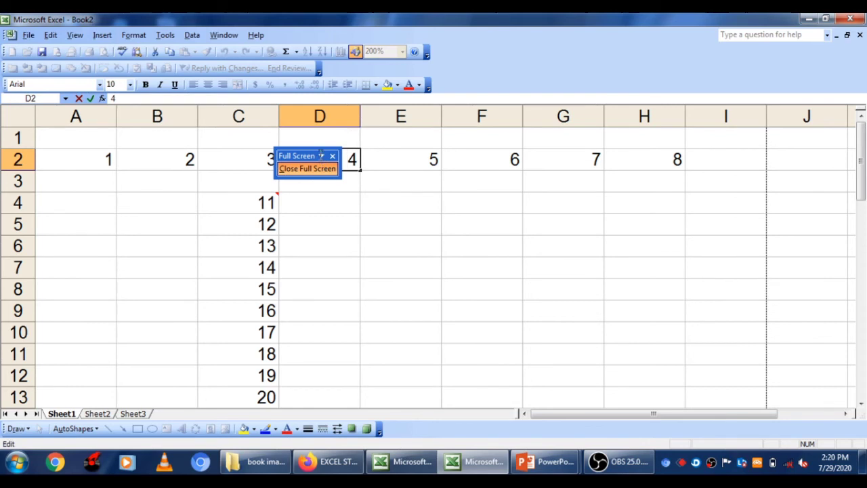
pyautogui.press('Return')
pyautogui.press('F2')
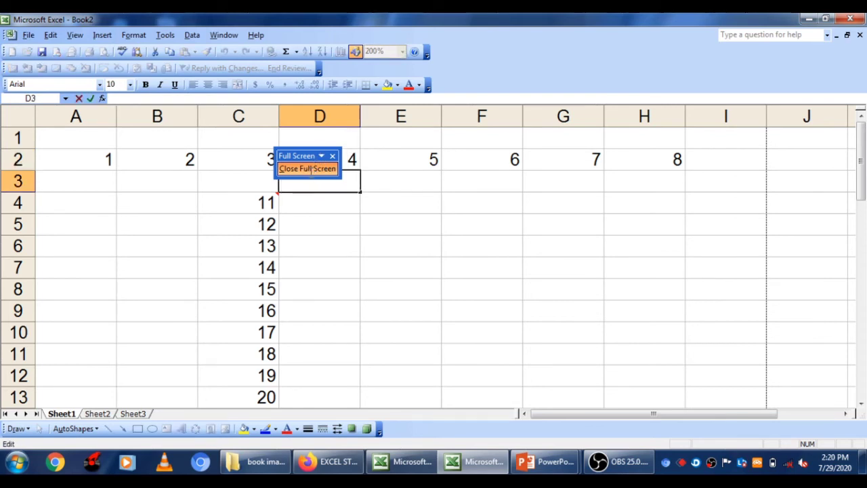
pyautogui.press('Escape')
pyautogui.press('Up')
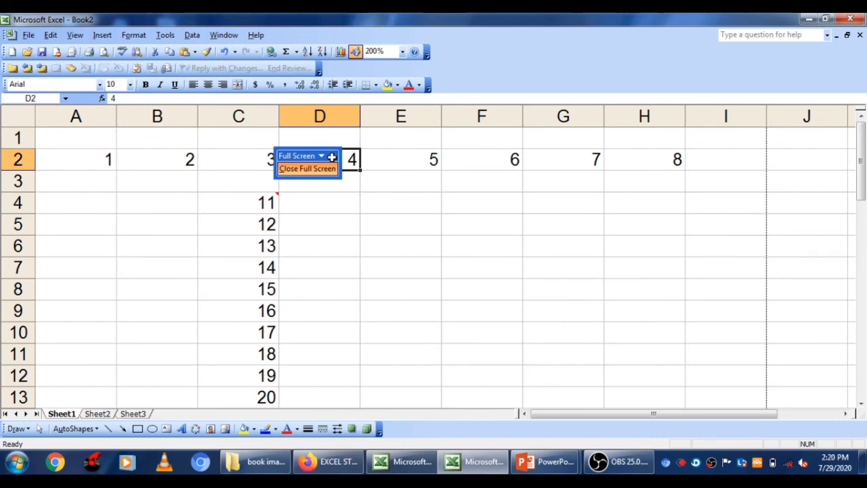
pyautogui.press('F2')
pyautogui.hotkey('shift', 'Home')
pyautogui.click(471, 262)
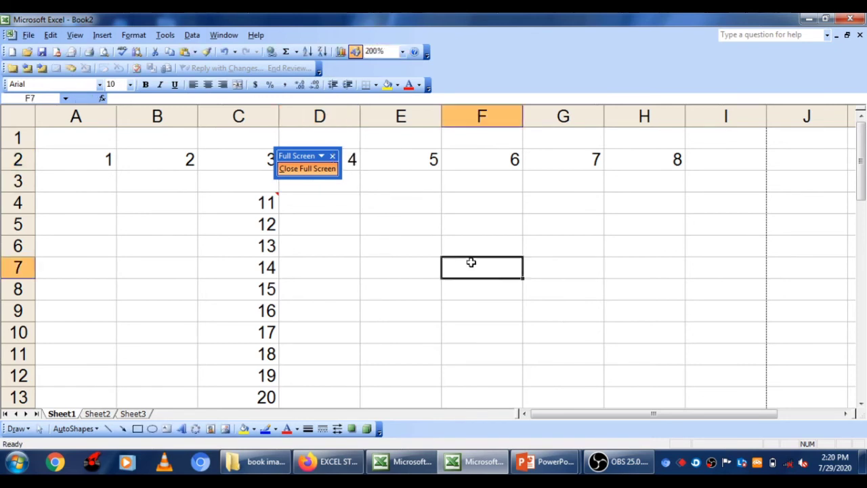
# Toggle Full Screen on and off again, then select cells D2:D3
pyautogui.click(75, 34)
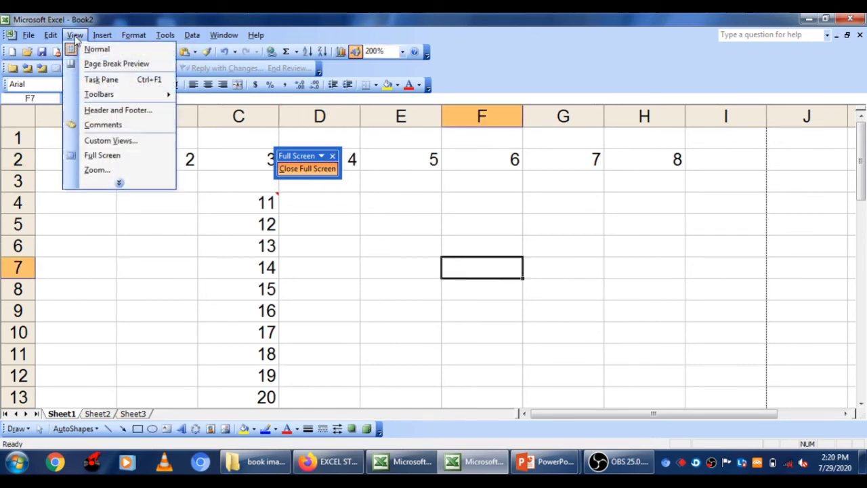
pyautogui.click(101, 155)
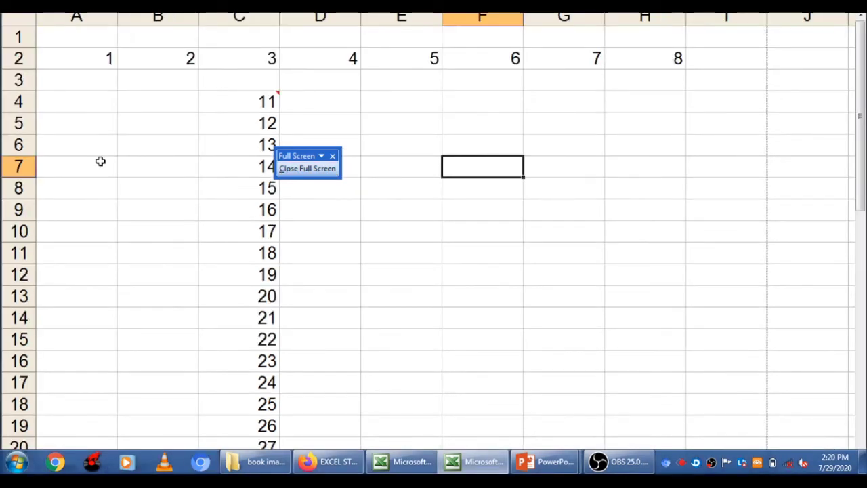
pyautogui.click(297, 167)
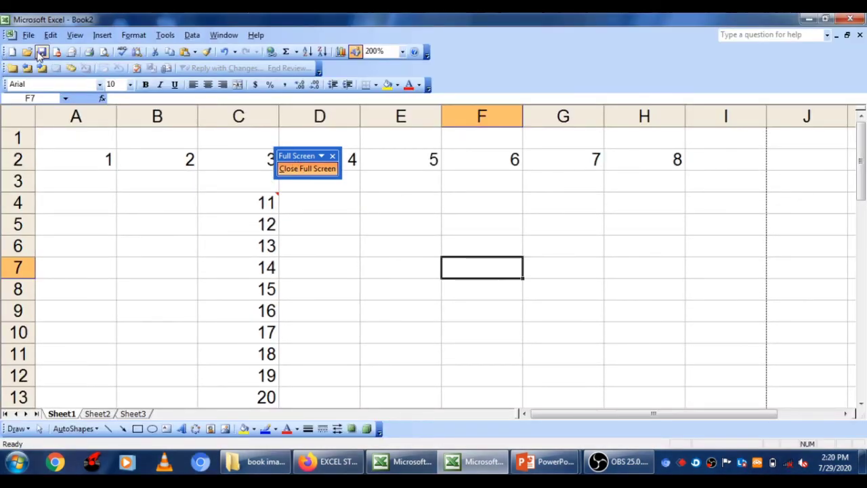
pyautogui.moveTo(281, 160); pyautogui.dragTo(319, 186)
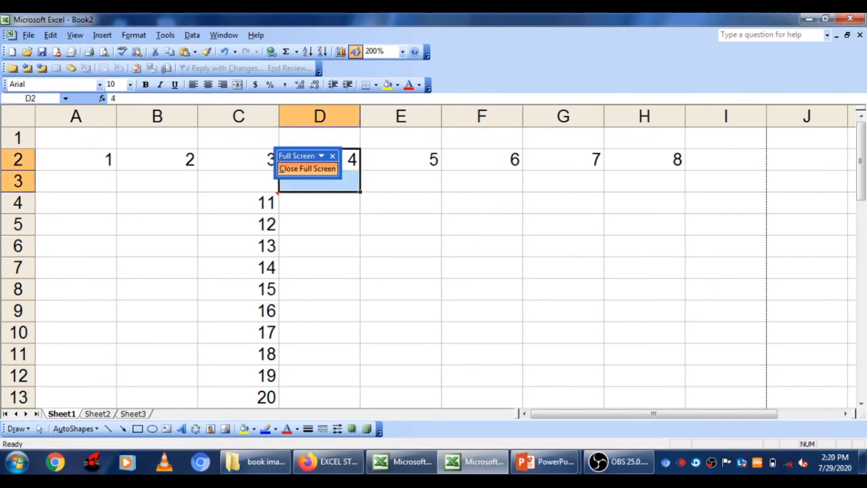
pyautogui.click(75, 35)
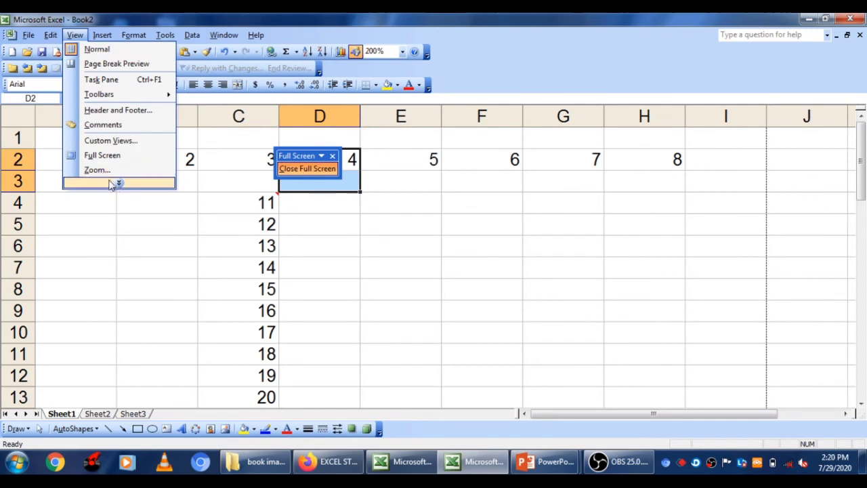
# Set a custom 125% zoom in the Zoom dialog after correcting an out-of-range value
pyautogui.click(119, 183)
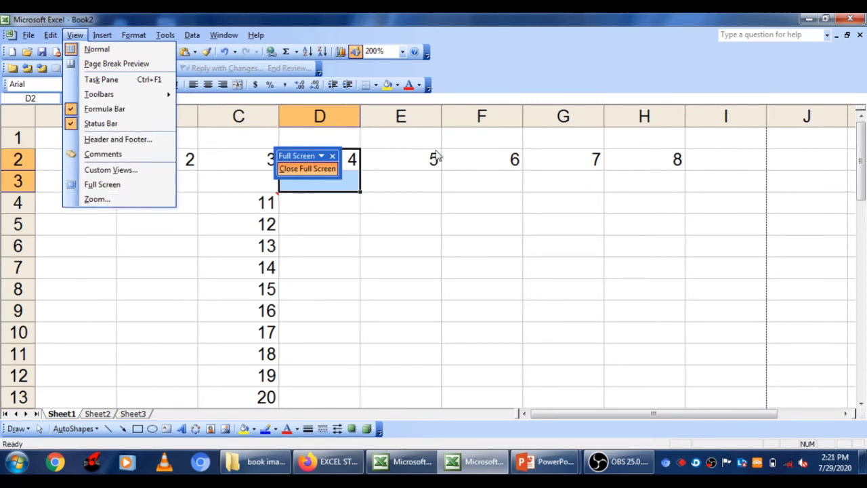
pyautogui.click(403, 52)
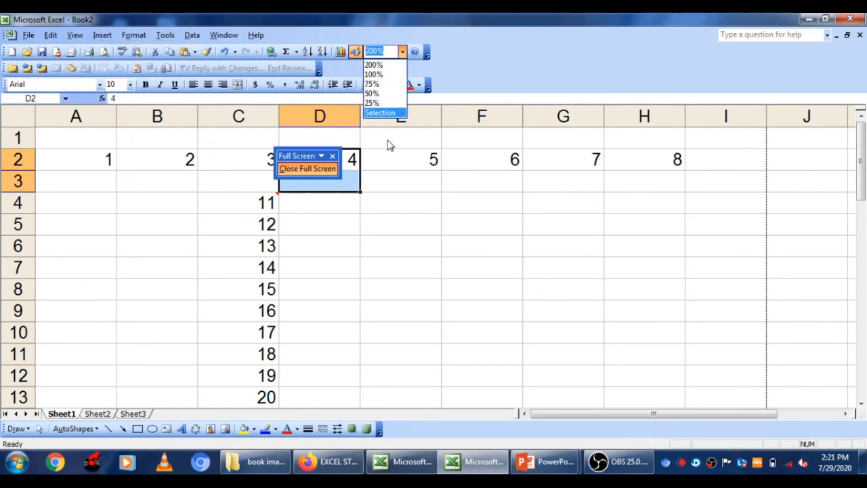
pyautogui.click(80, 38)
pyautogui.click(121, 169)
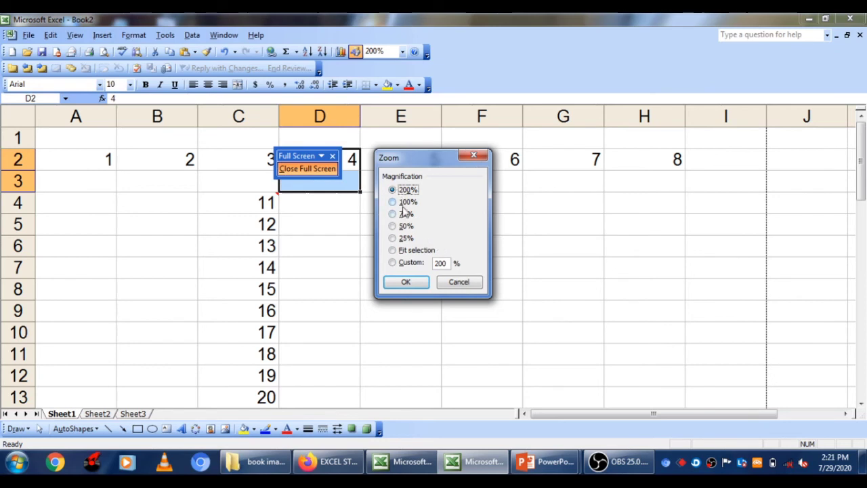
pyautogui.click(448, 262)
pyautogui.press('BackSpace')
pyautogui.press('BackSpace')
pyautogui.press('BackSpace')
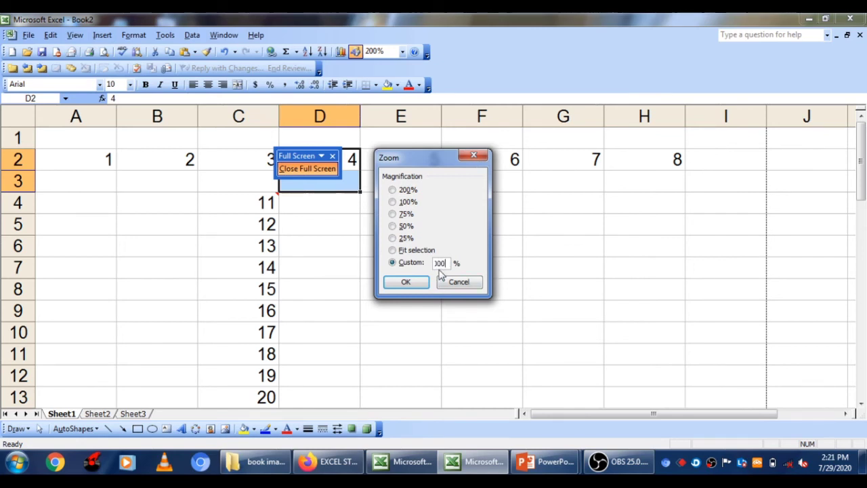
pyautogui.click(409, 283)
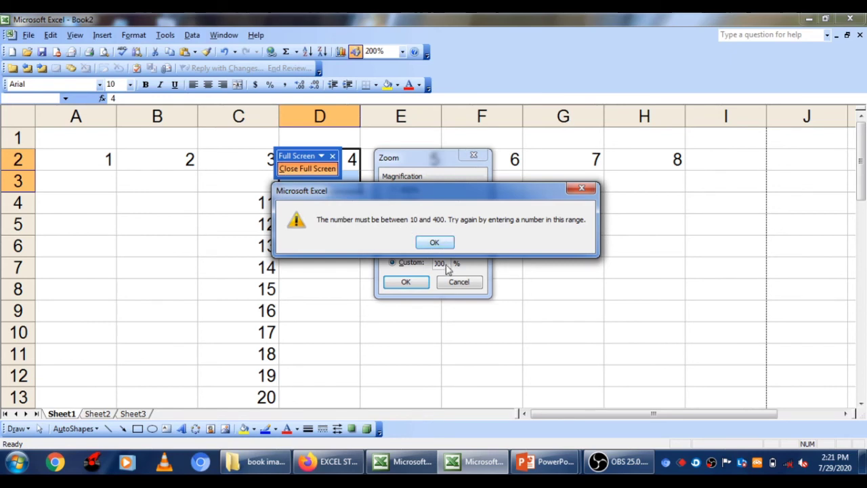
pyautogui.click(434, 242)
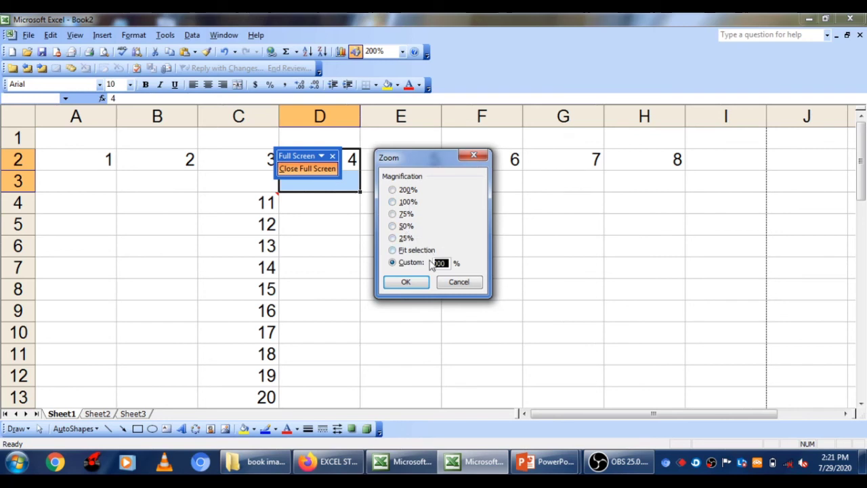
pyautogui.click(441, 264)
pyautogui.press('BackSpace')
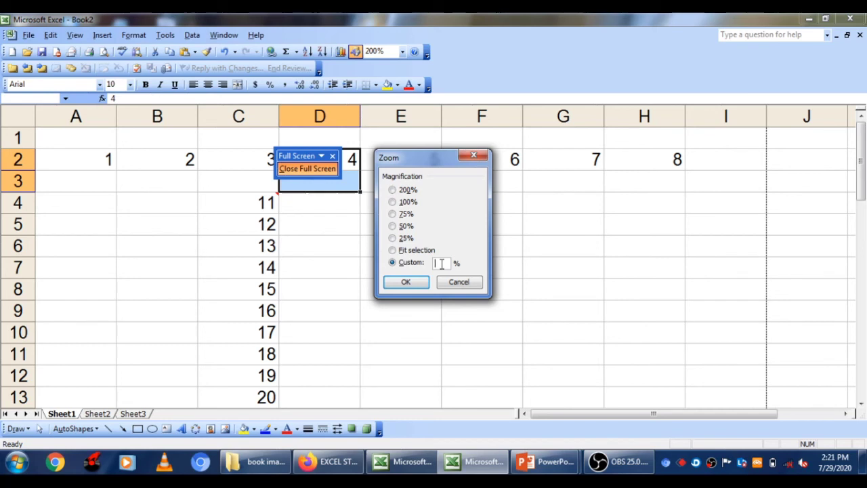
pyautogui.click(412, 283)
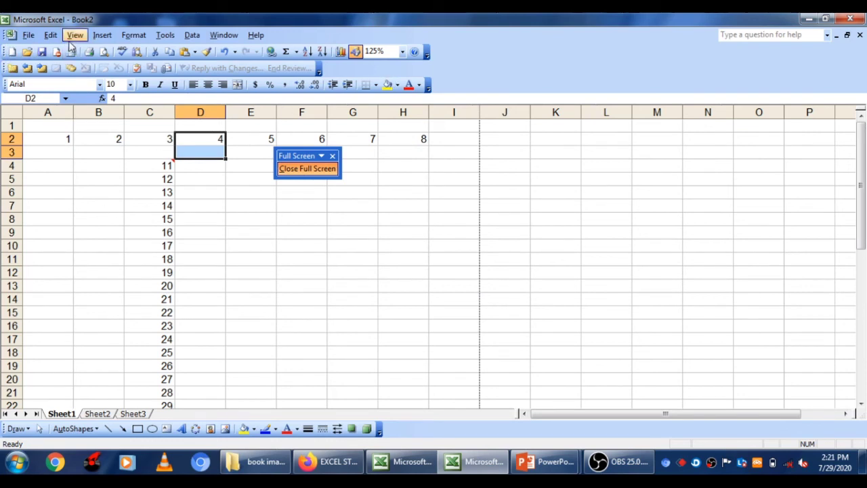
# Select E8:G8 and set the toolbar zoom to 100%, then back to 200%
pyautogui.moveTo(243, 217); pyautogui.dragTo(353, 221)
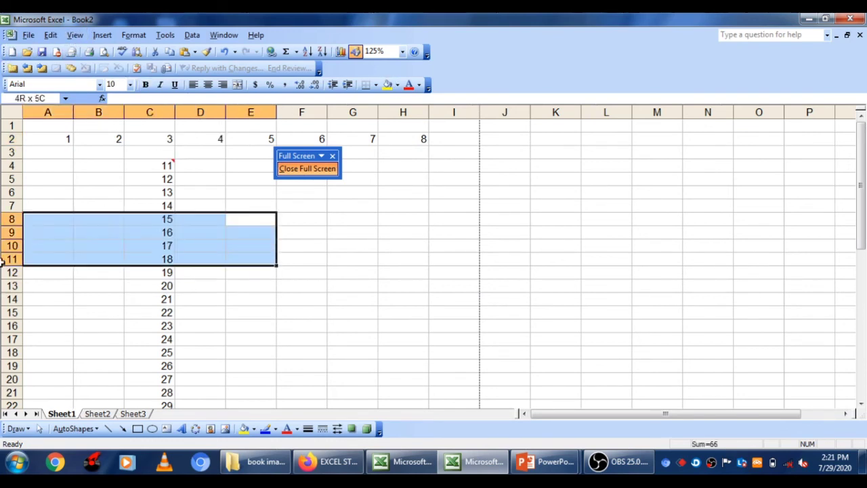
pyautogui.click(403, 52)
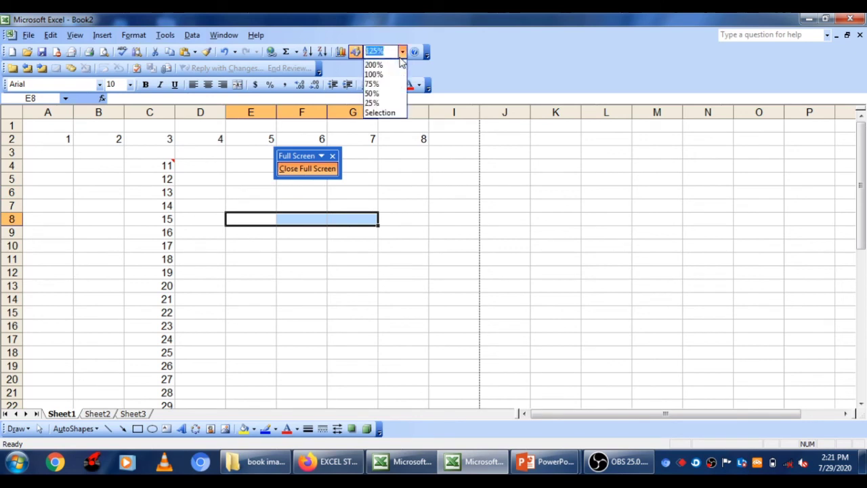
pyautogui.click(374, 74)
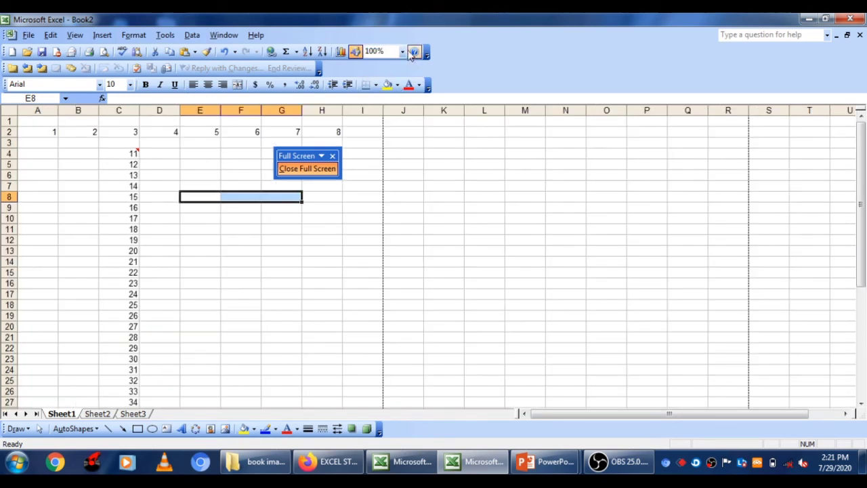
pyautogui.click(402, 52)
pyautogui.click(389, 65)
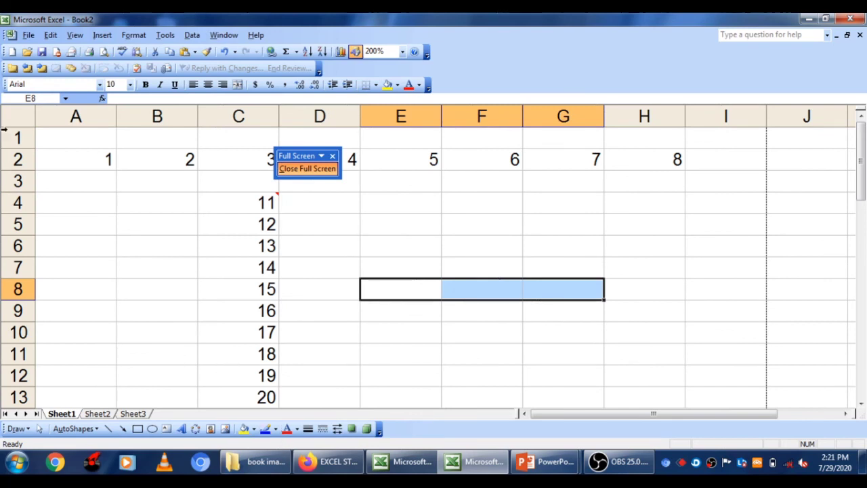
pyautogui.click(74, 35)
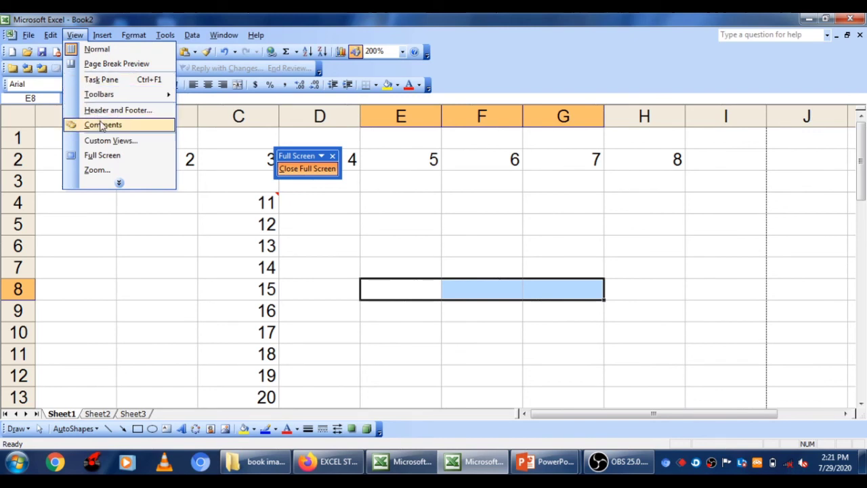
# Hide the formula bar, then show it again
pyautogui.click(119, 183)
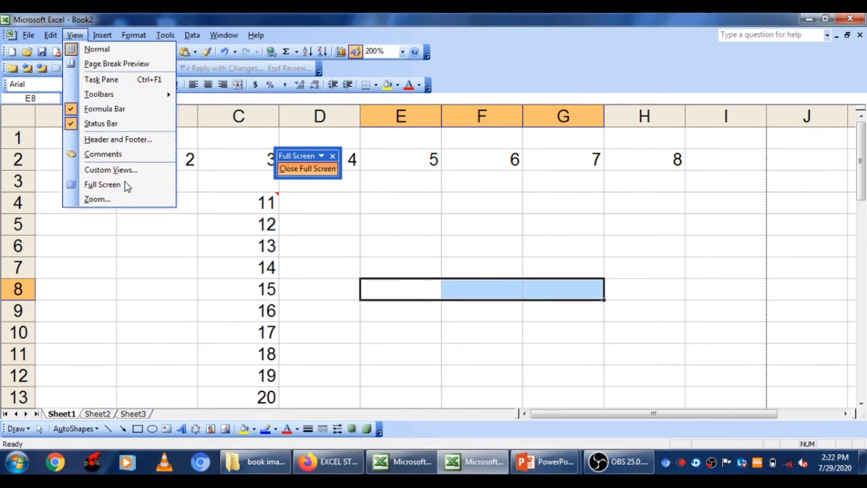
pyautogui.click(101, 109)
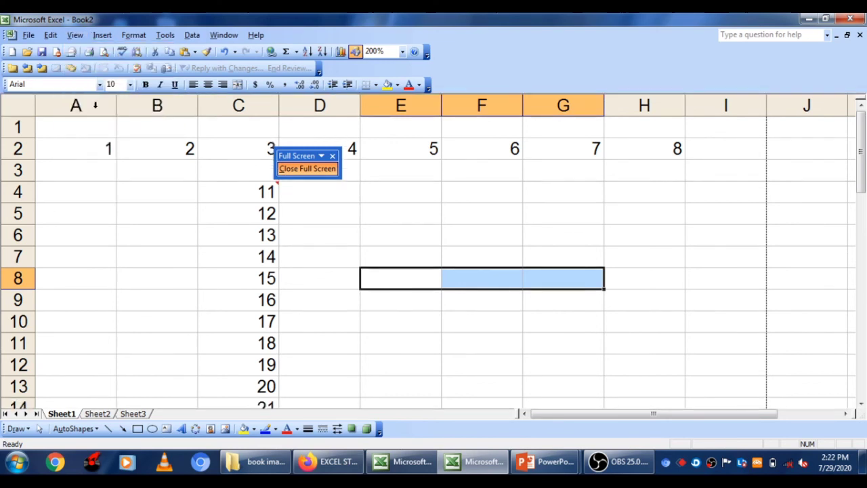
pyautogui.click(74, 34)
pyautogui.click(99, 107)
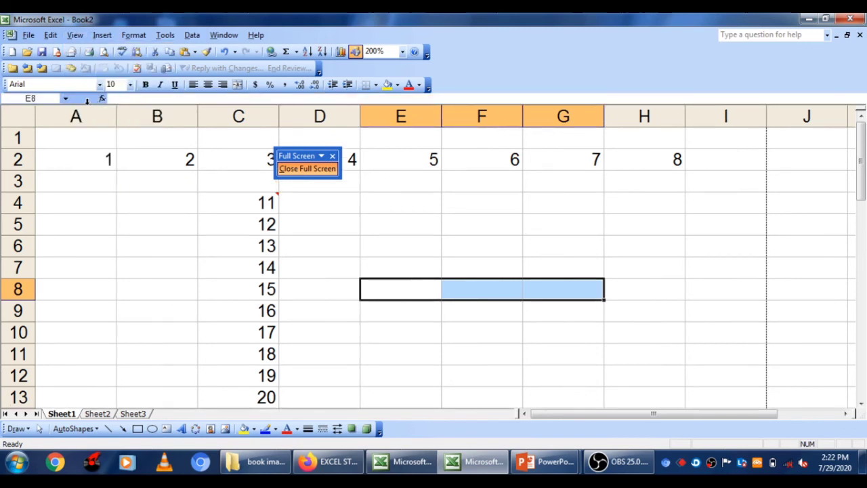
# Hide the status bar, then show it again
pyautogui.click(74, 35)
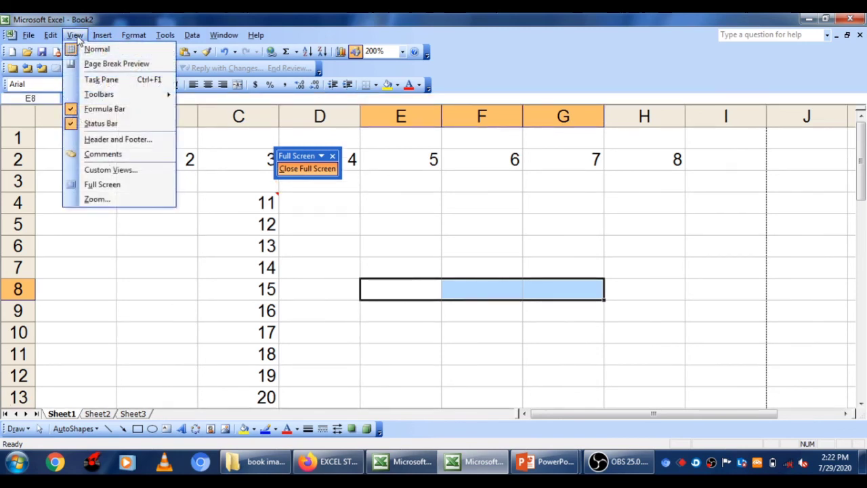
pyautogui.click(99, 125)
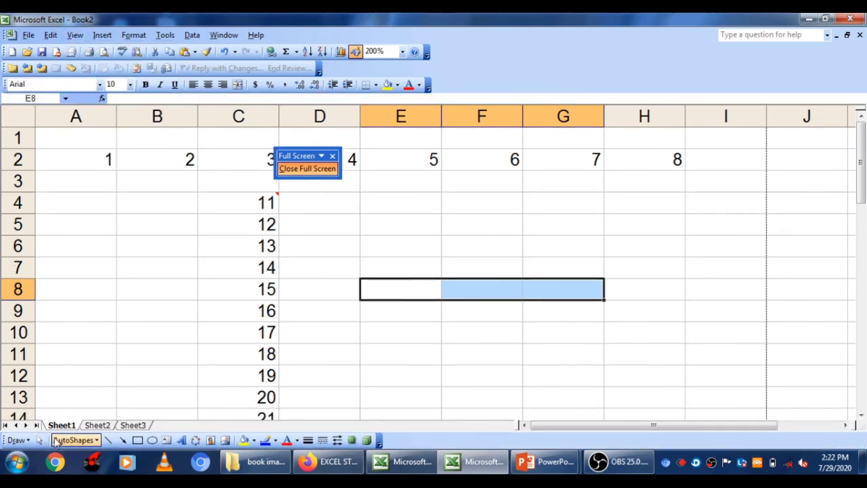
pyautogui.click(74, 34)
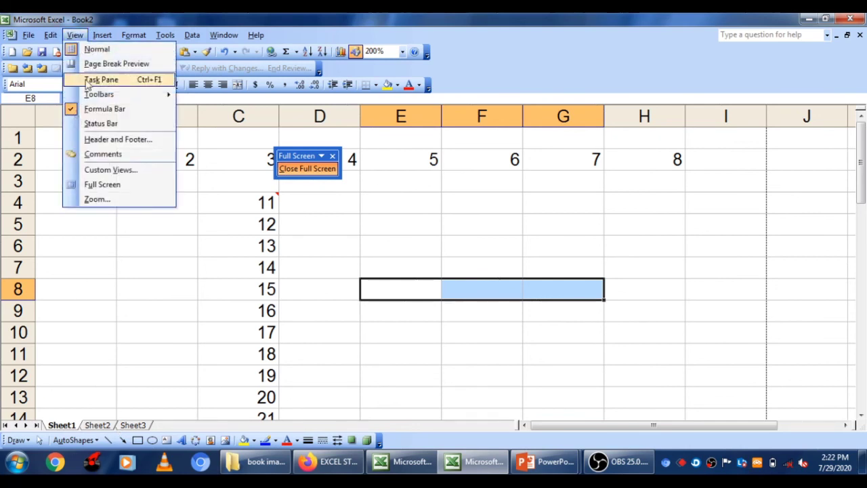
pyautogui.click(99, 125)
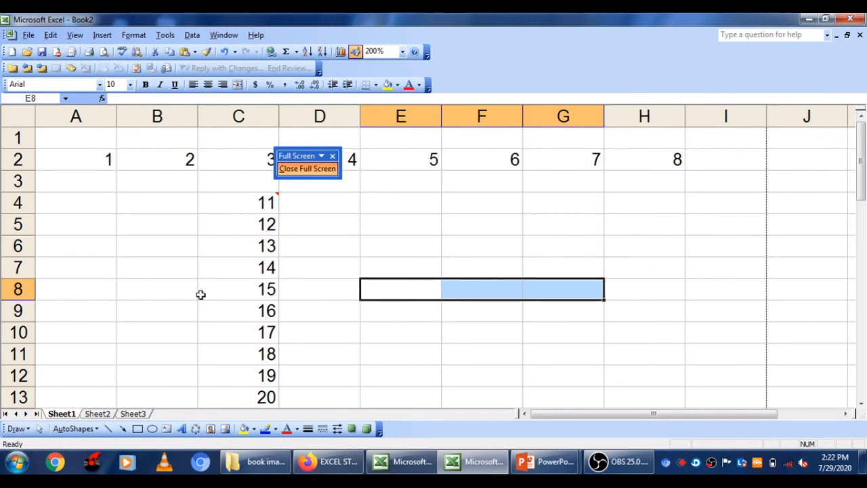
# Close Book2 and quit Excel, bringing up the save-changes prompt
pyautogui.click(850, 19)
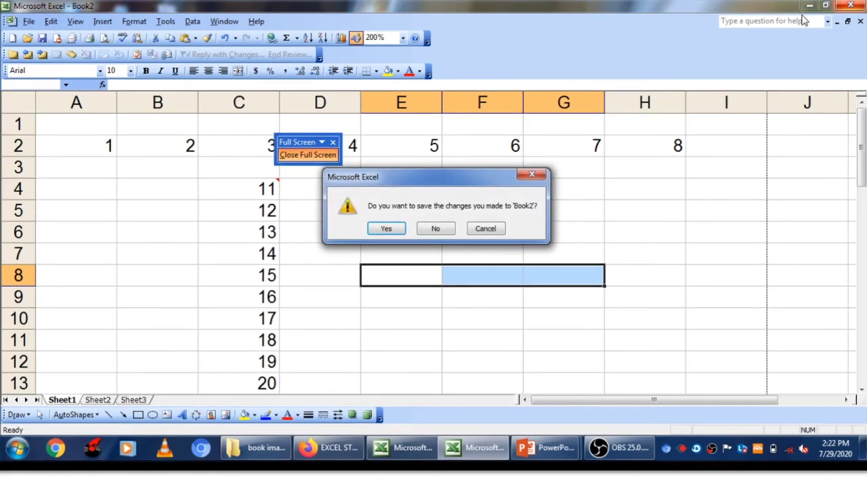